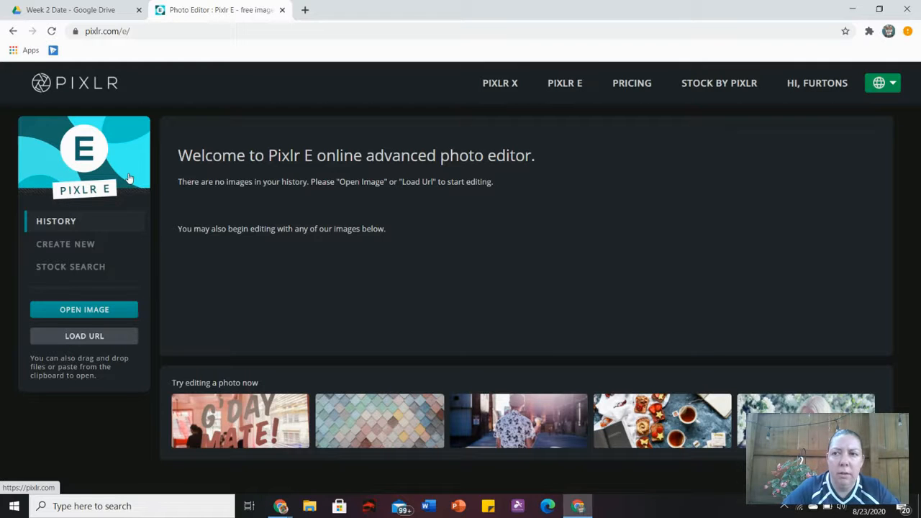
mouse_move(817, 85)
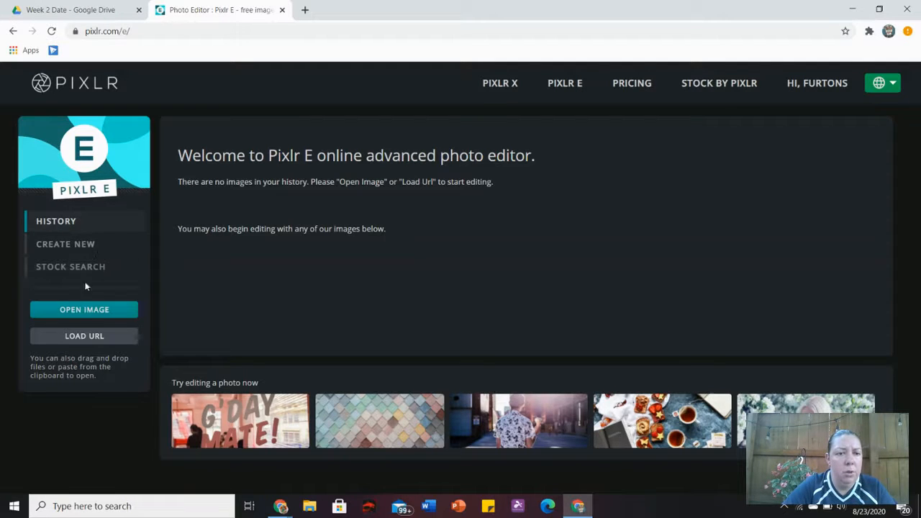
click(89, 310)
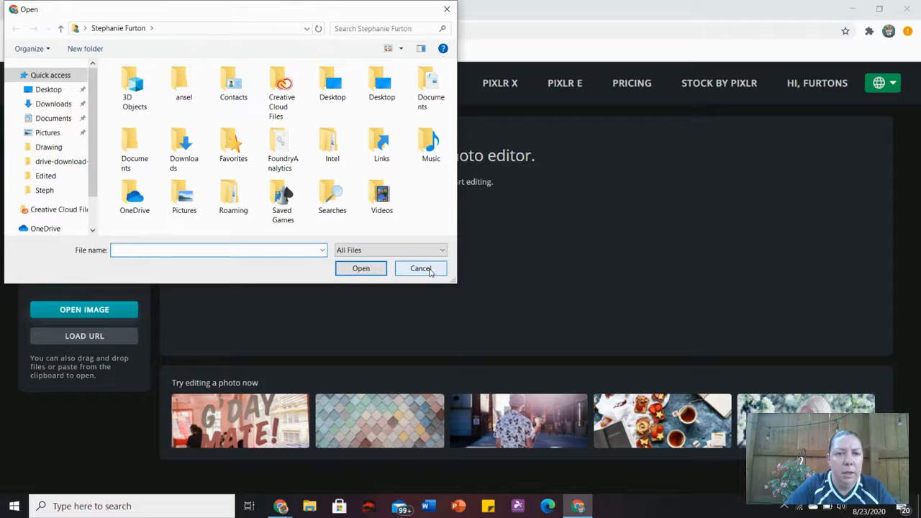
click(432, 267)
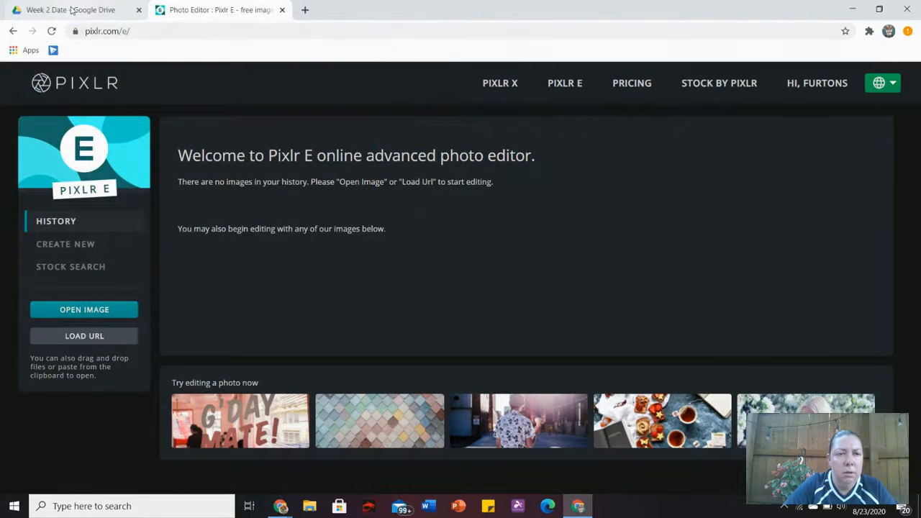
Switch to Google Drive and download the photo 20200823_144759.jpg from the Week 2 Date folder
click(72, 10)
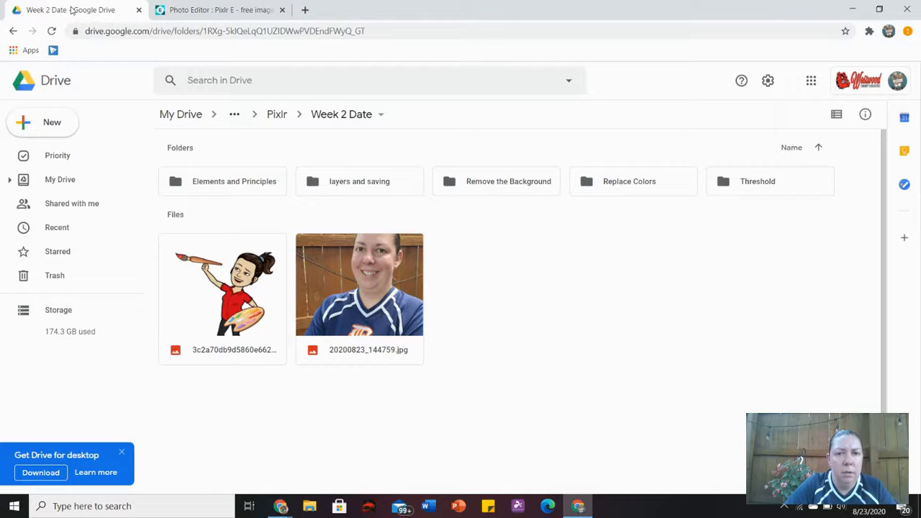
right_click(332, 301)
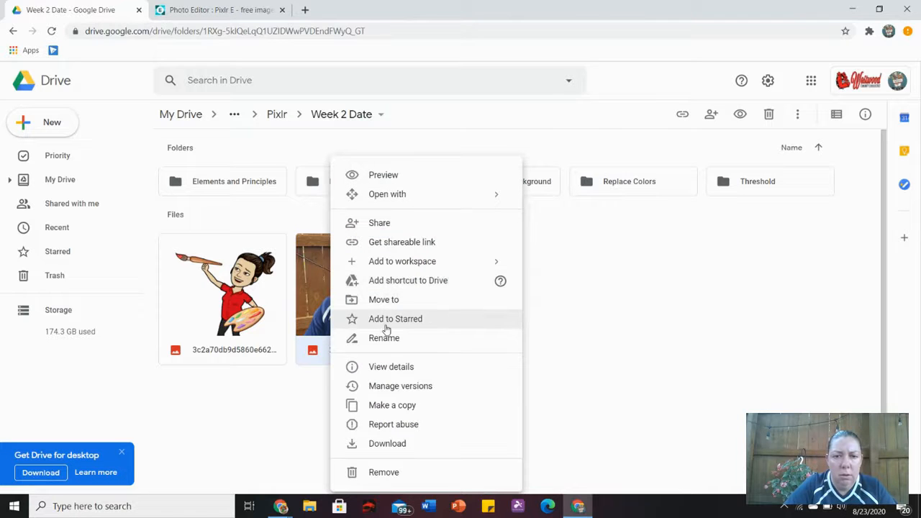
click(395, 443)
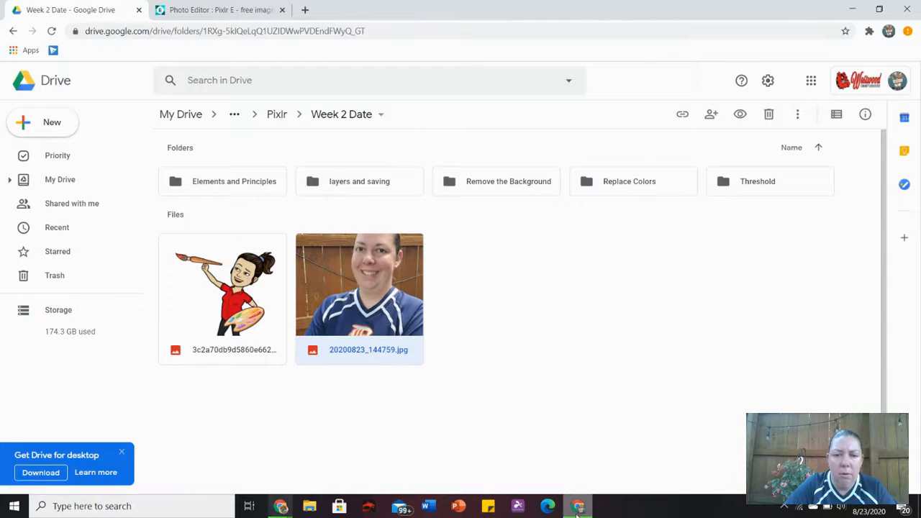
mouse_move(294, 498)
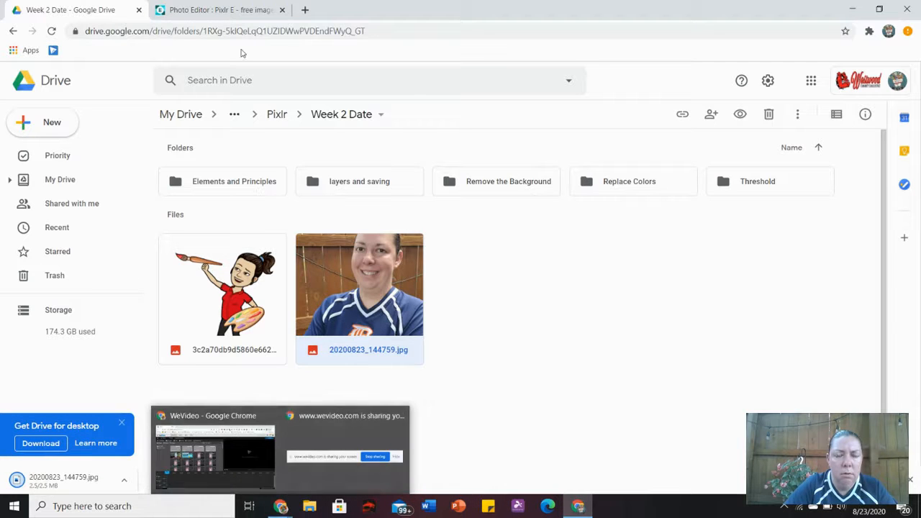
Switch to Pixlr E and open 20200823_144759 from Downloads, pre-resized to Full HD at 1920 x 909 px
click(220, 10)
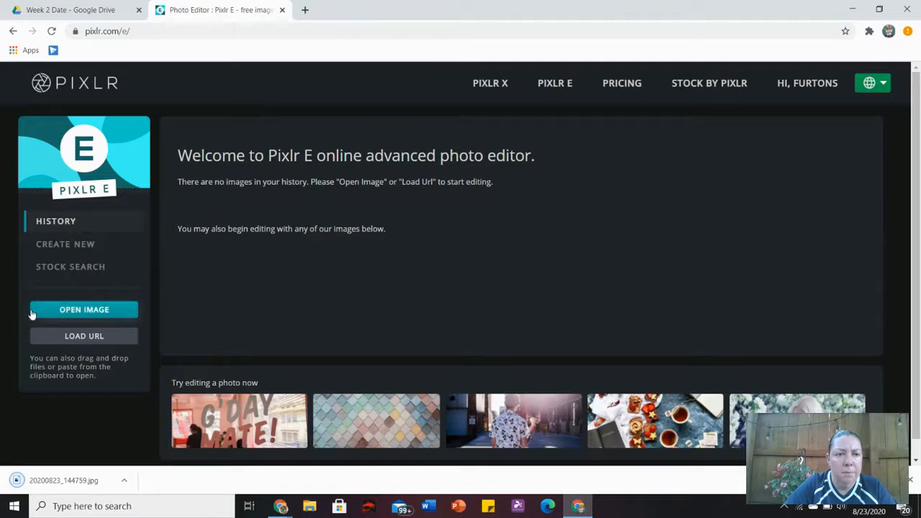
click(56, 313)
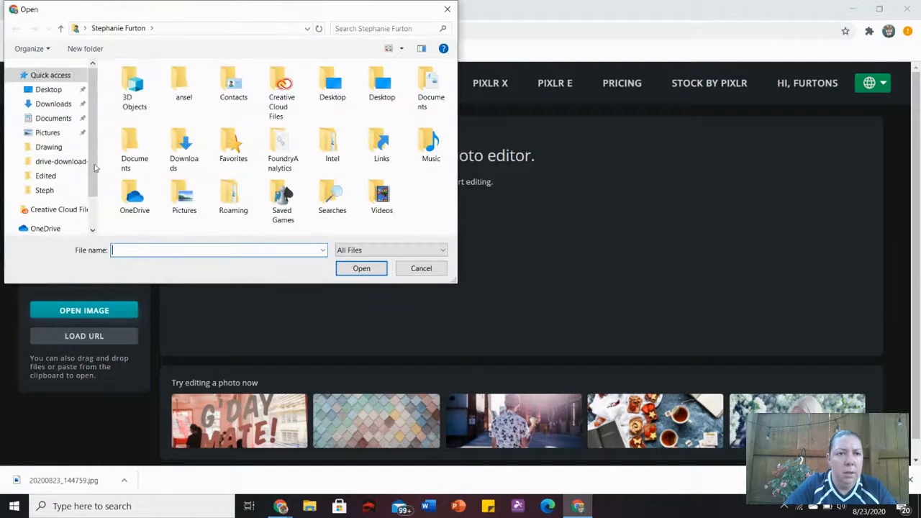
click(64, 104)
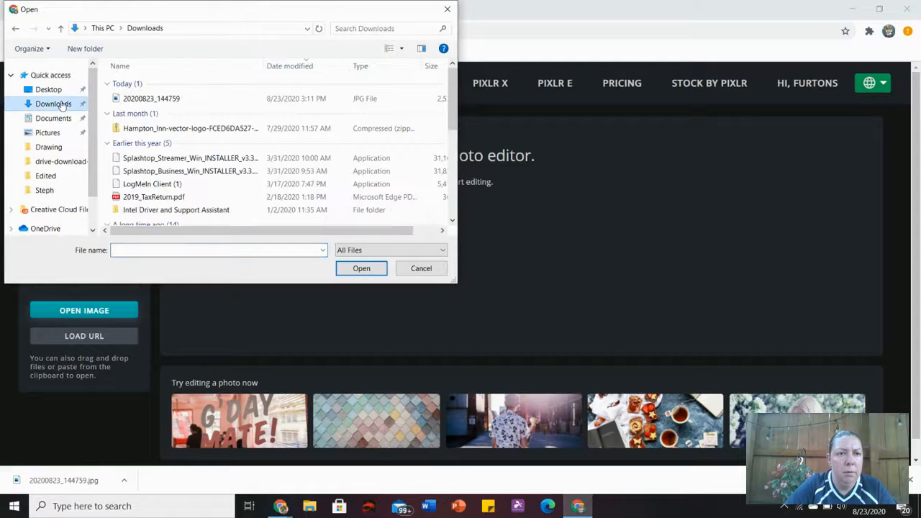
double_click(148, 98)
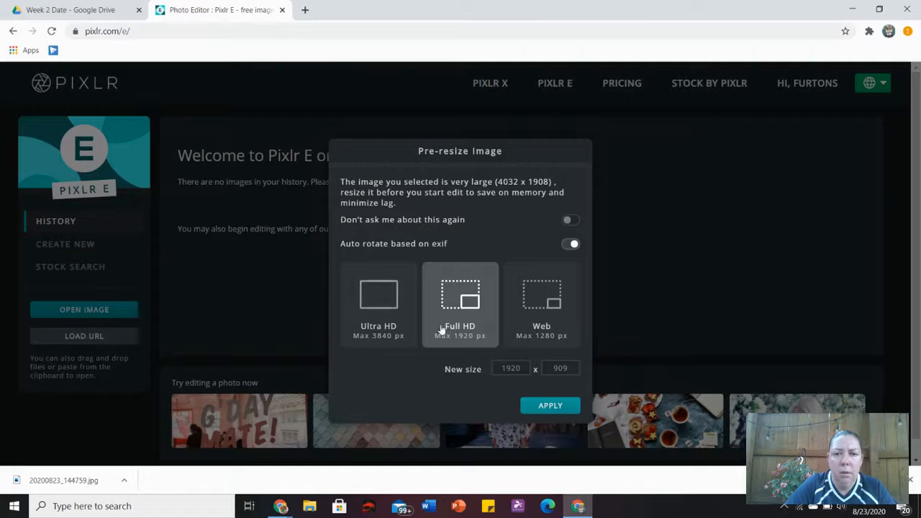
click(559, 407)
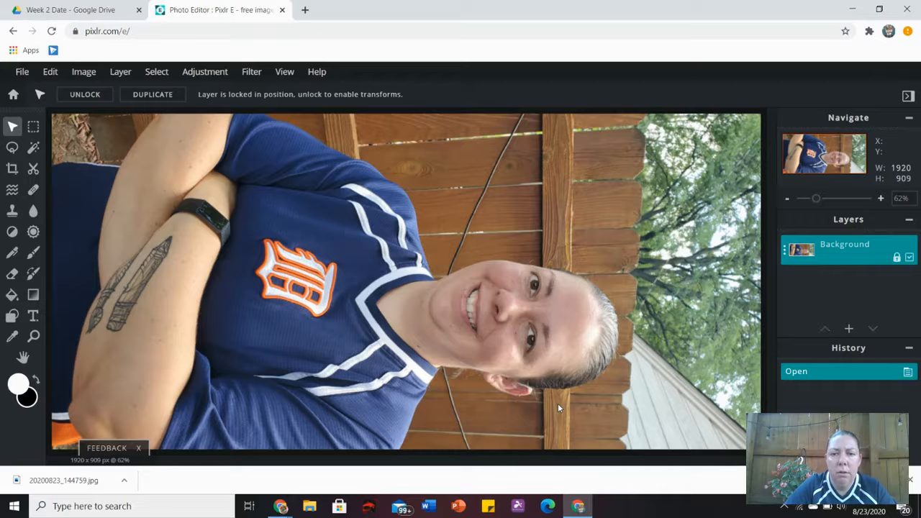
Rotate the sideways photo left (counterclockwise) so that the portrait is upright
click(84, 73)
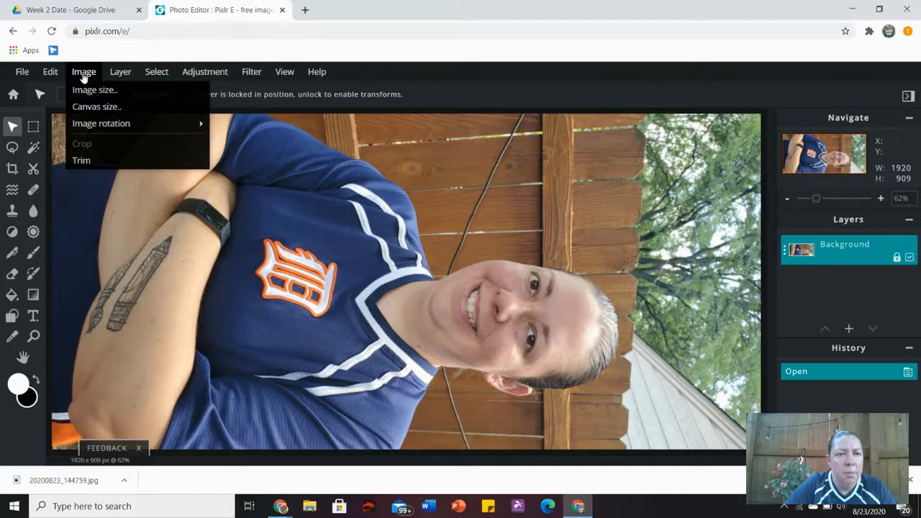
mouse_move(102, 127)
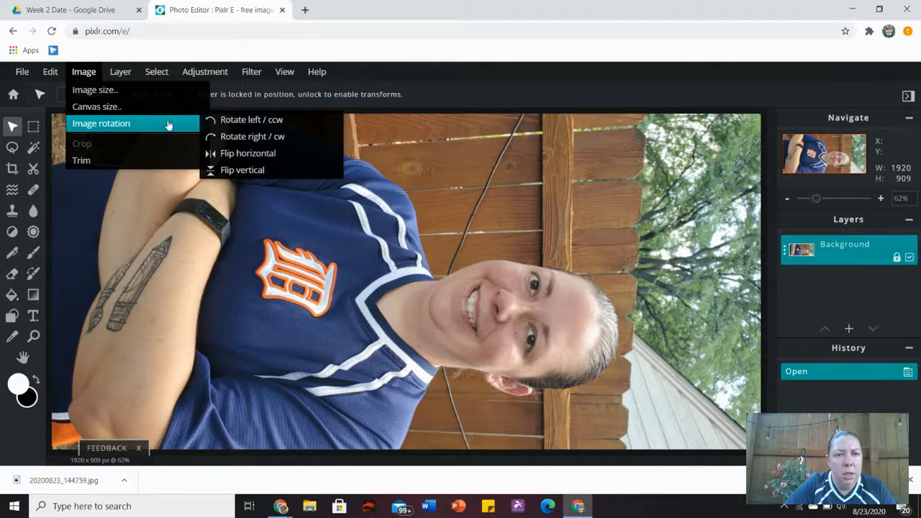
click(247, 121)
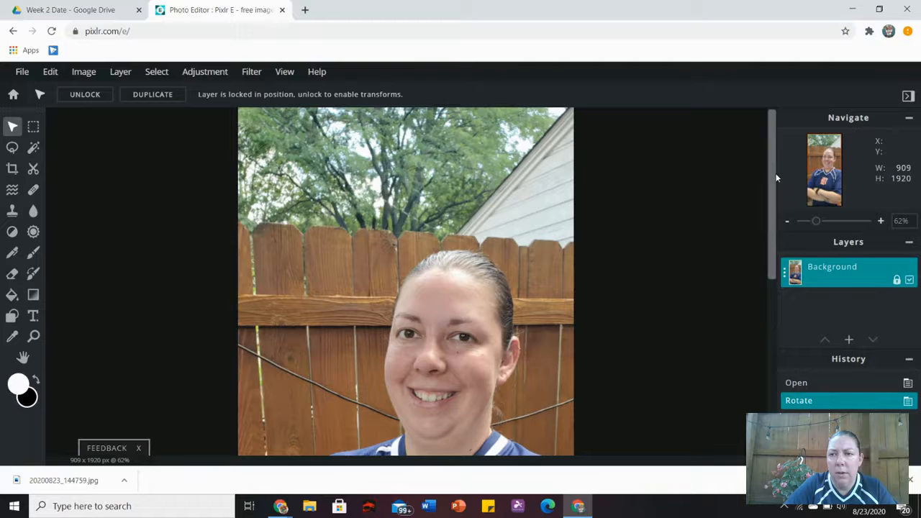
drag(775, 177, 789, 225)
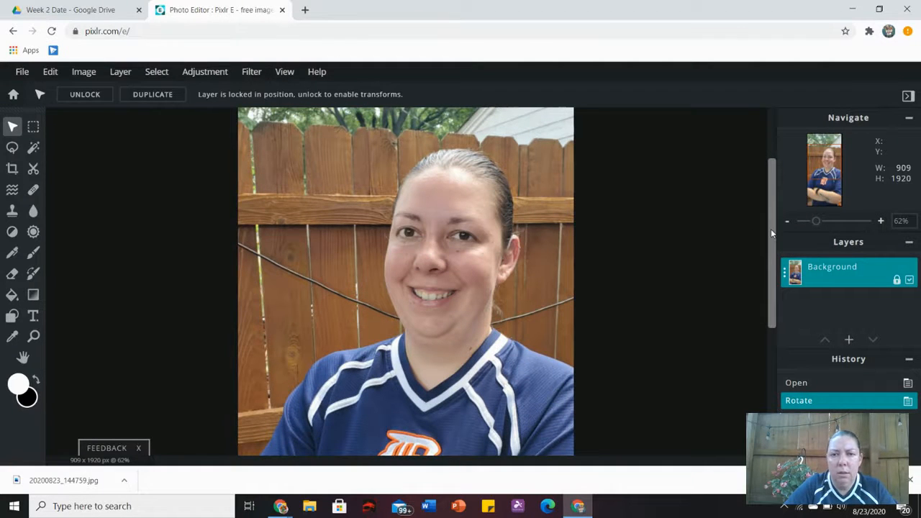
Crop the portrait to about 909 x 1021 px, removing most of the trees above and the crossed arms below
click(34, 337)
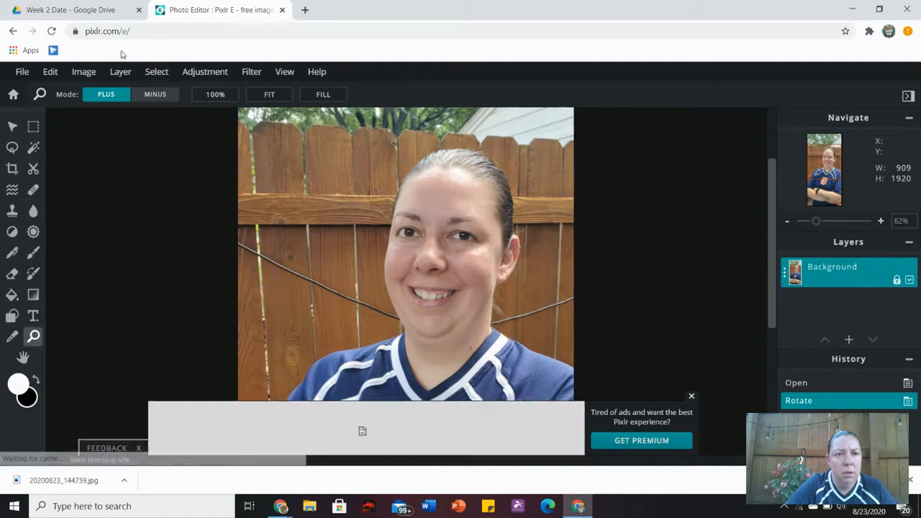
click(164, 94)
click(468, 280)
click(467, 280)
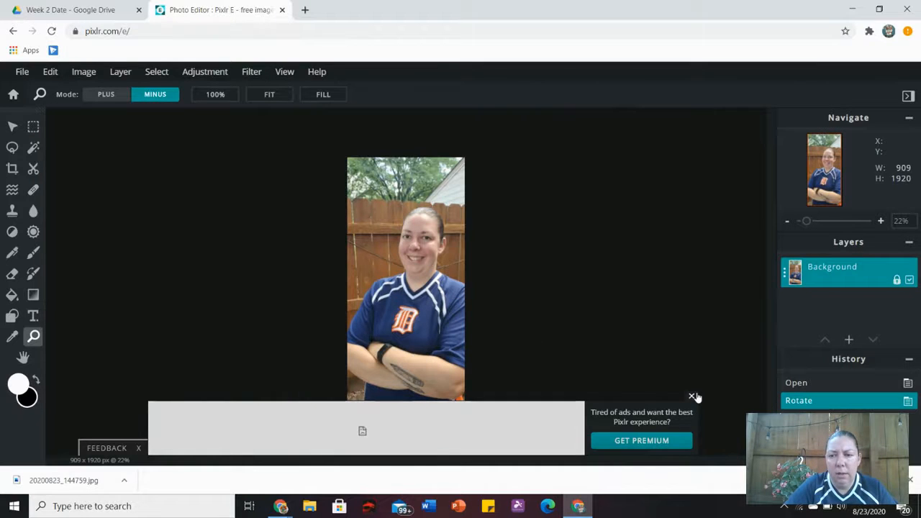
click(691, 396)
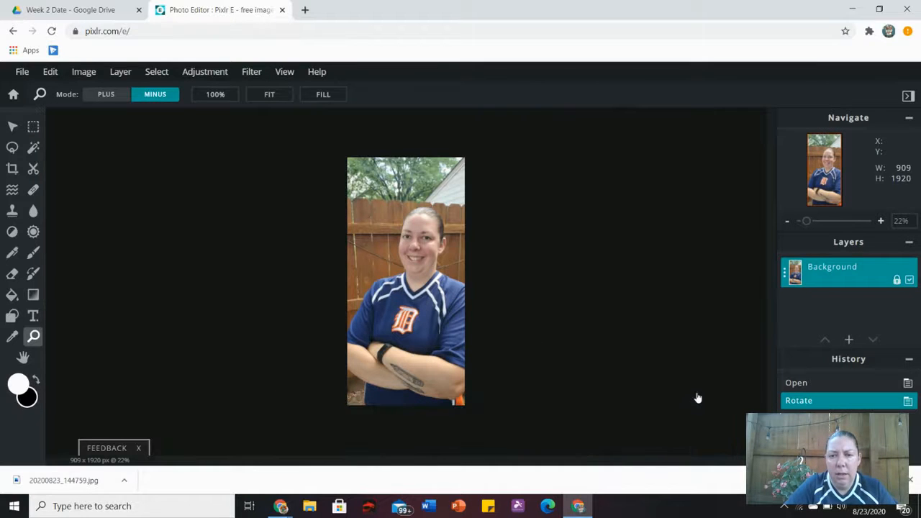
click(12, 169)
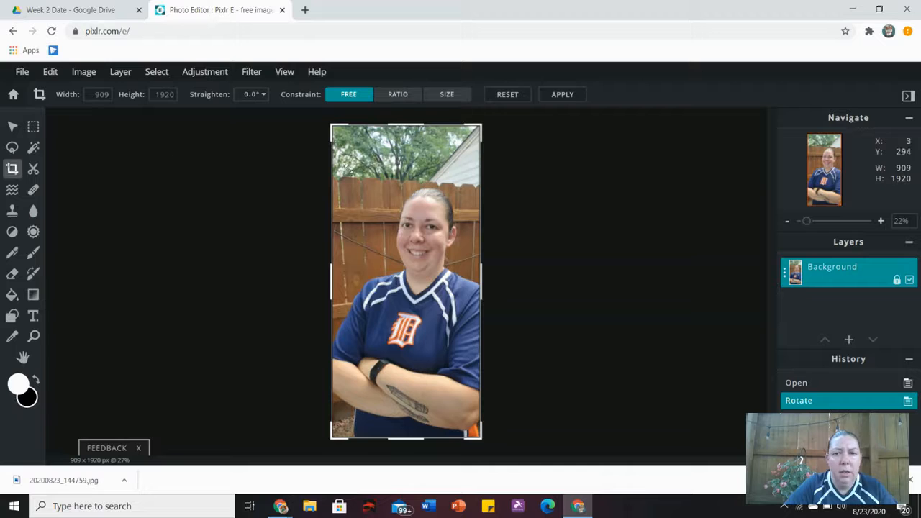
drag(409, 123, 410, 167)
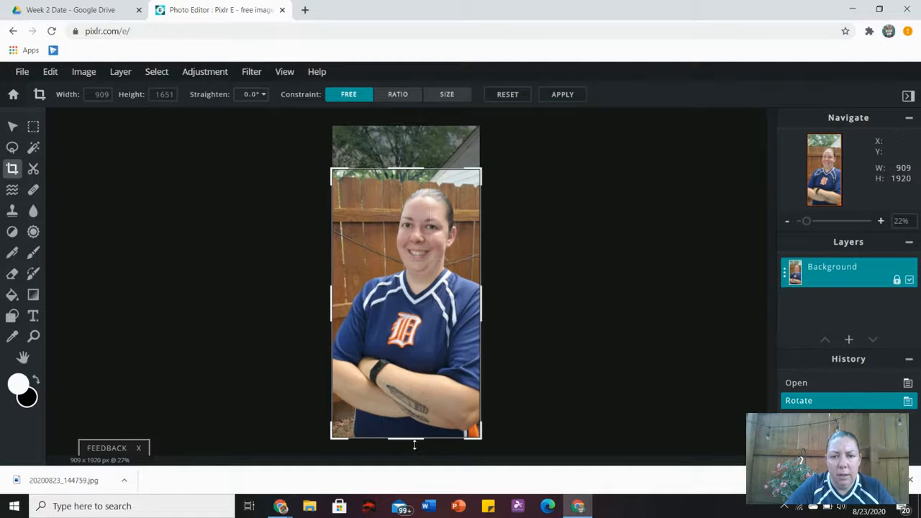
drag(414, 444, 409, 339)
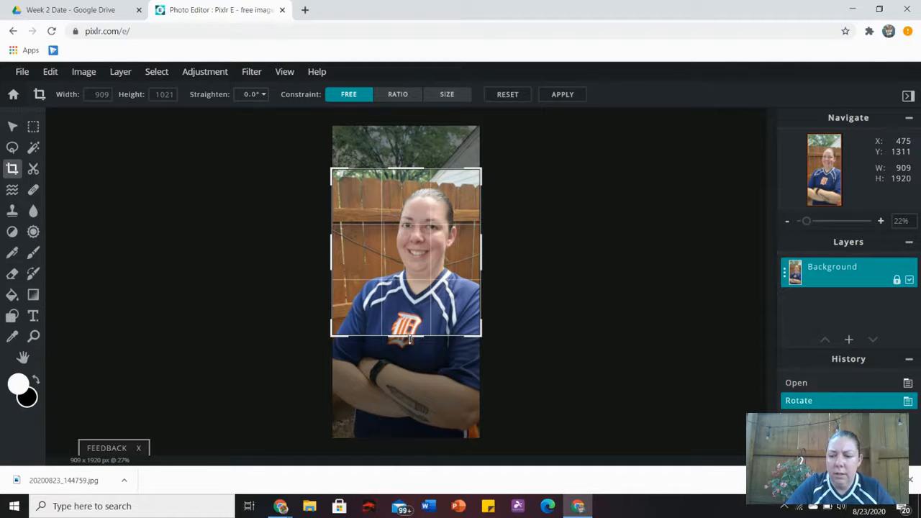
drag(409, 339, 411, 341)
key(Return)
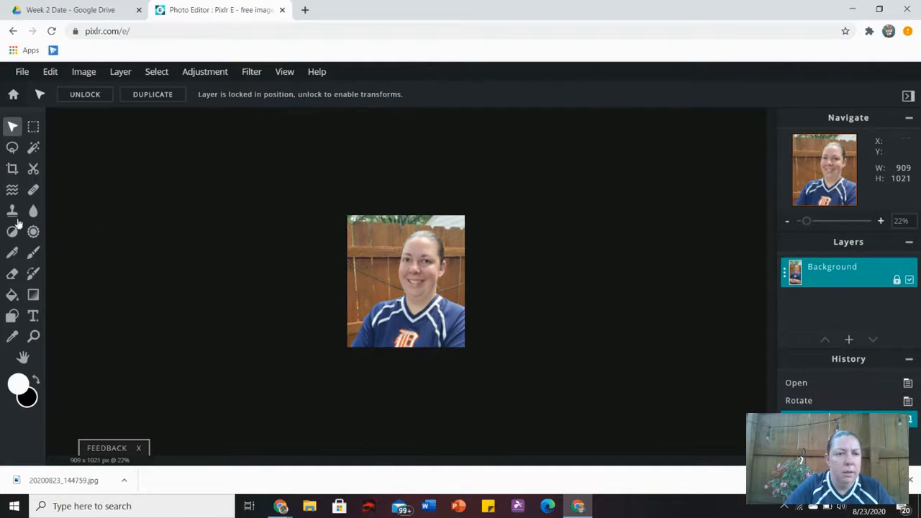
Activate the Lasso selection tool and set its type to Polygon
click(36, 339)
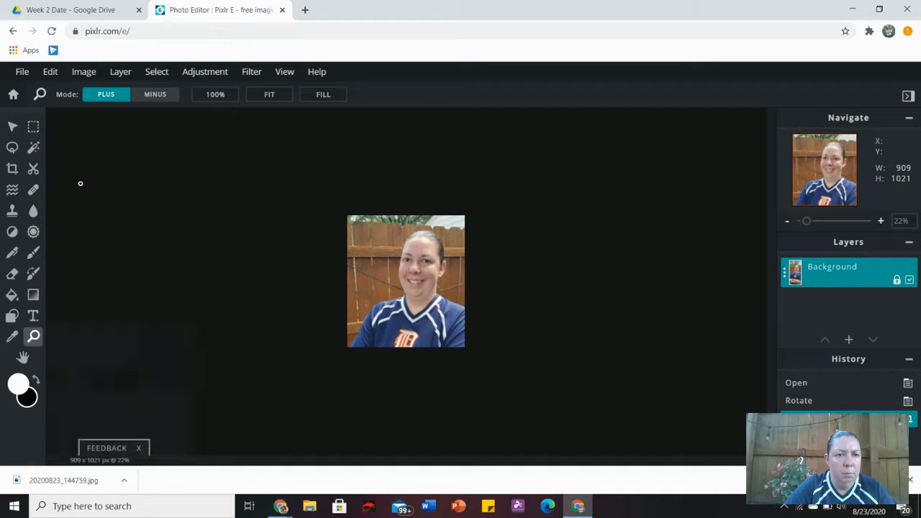
click(415, 282)
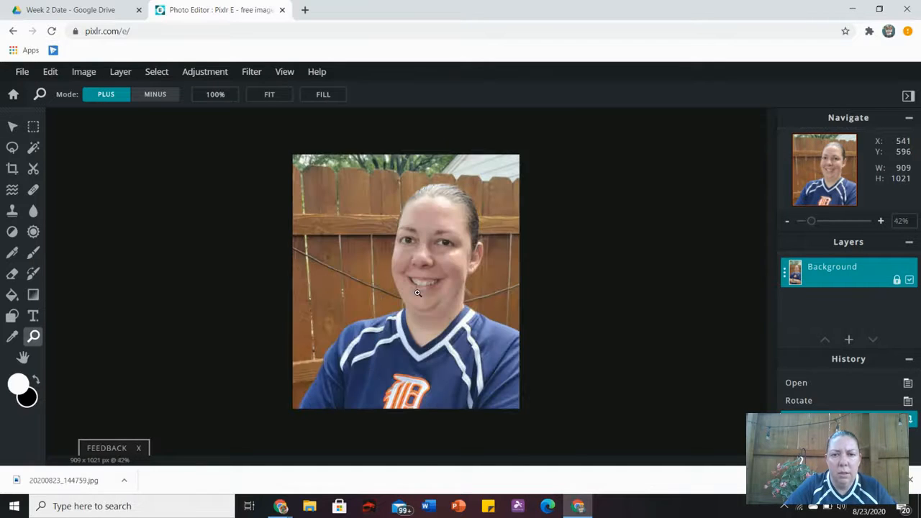
click(416, 292)
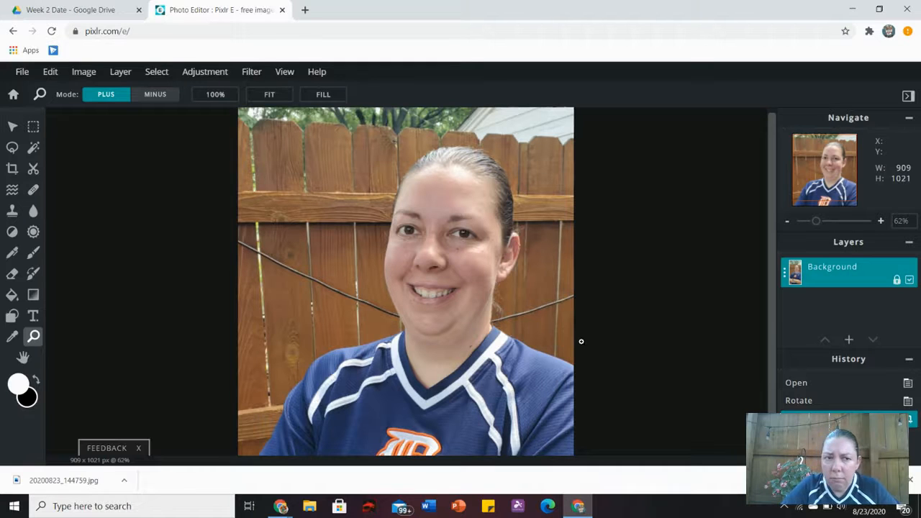
click(12, 148)
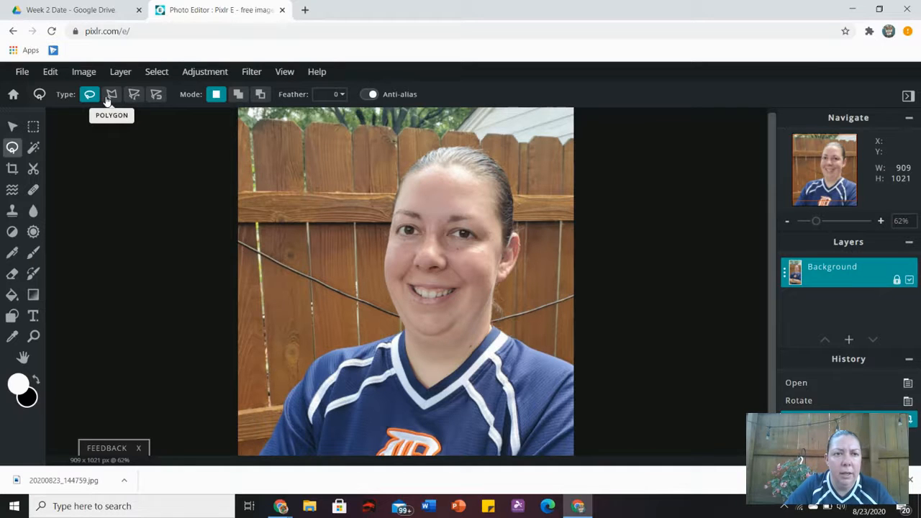
click(110, 96)
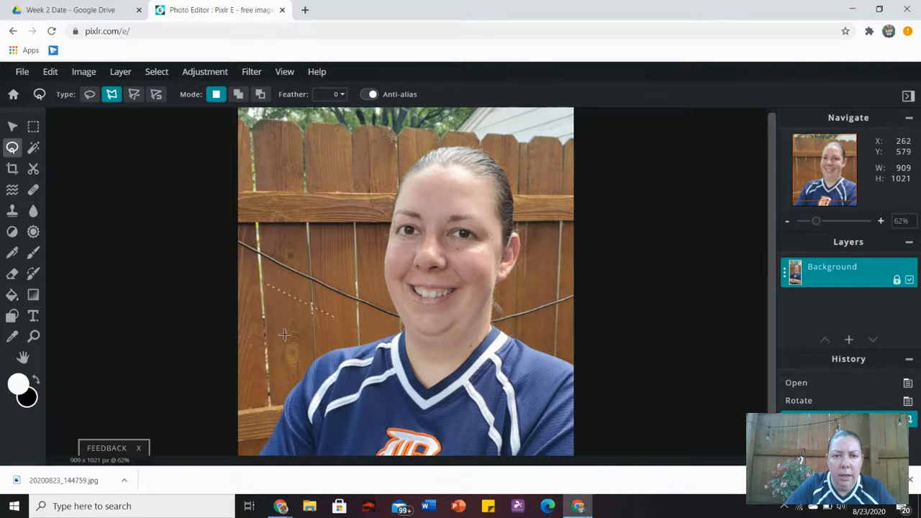
Draw a trial polygon selection of about 243 x 293 px on the fence beside the head and deselect it
click(265, 283)
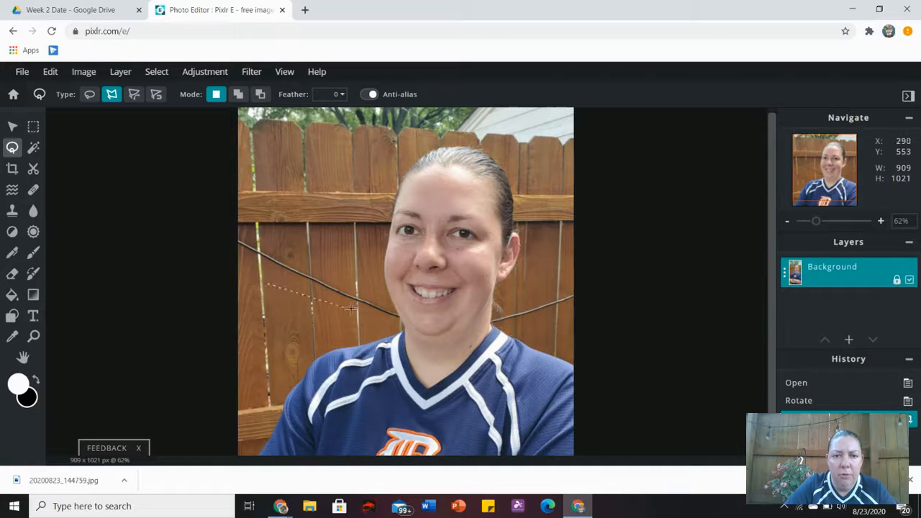
click(287, 228)
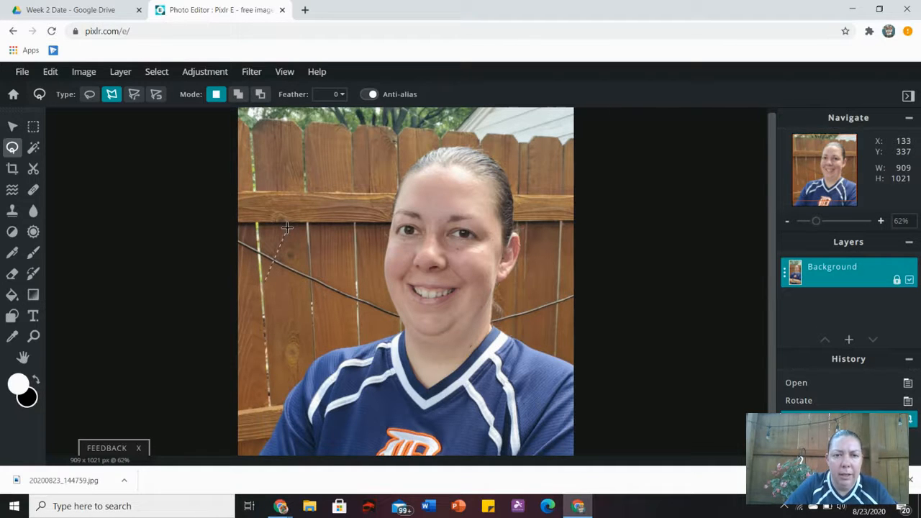
click(328, 249)
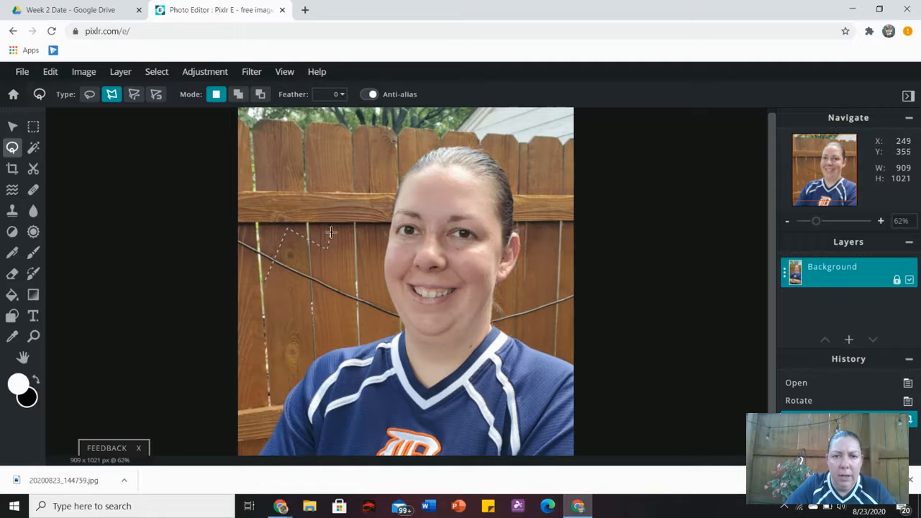
click(338, 230)
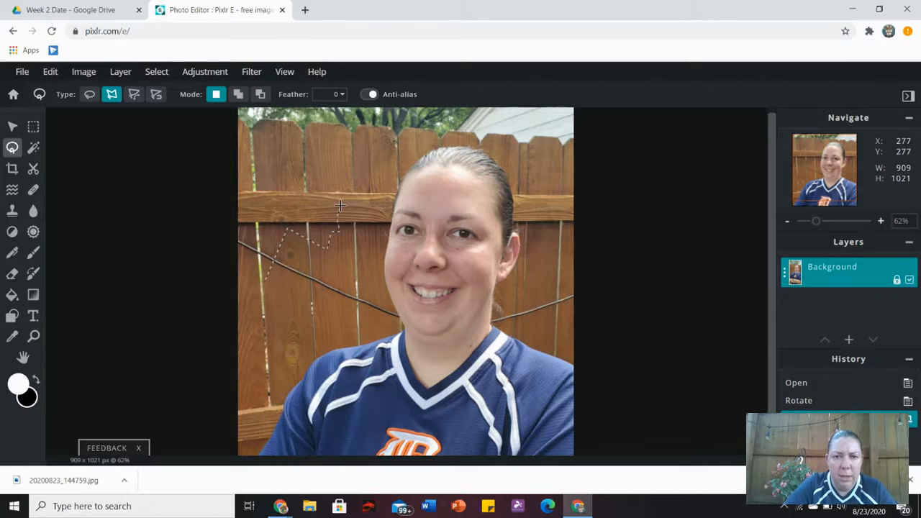
click(307, 175)
click(293, 205)
click(250, 211)
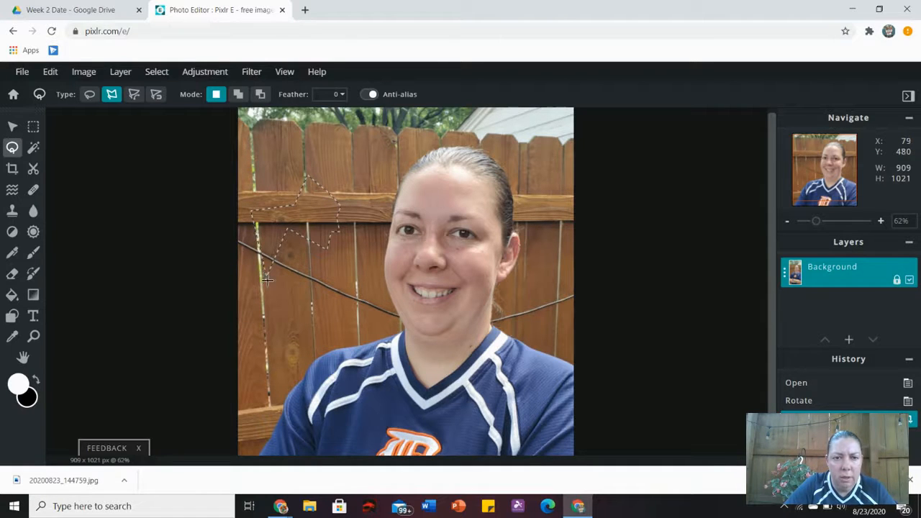
double_click(267, 280)
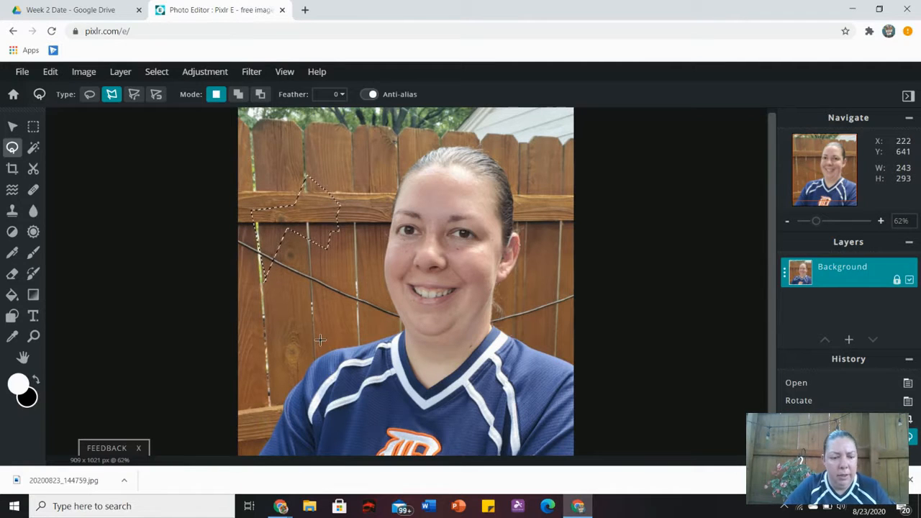
key(ctrl+d)
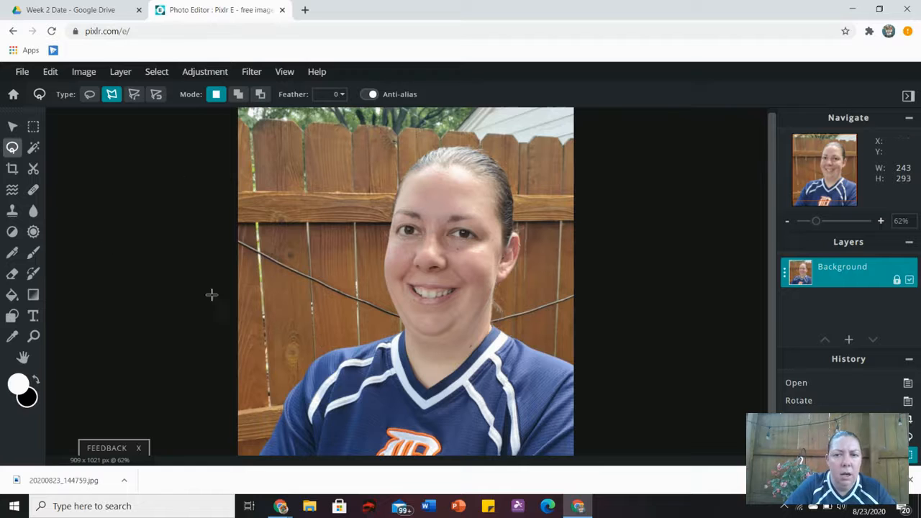
Trace the person's whole outline, arms, shoulders and head down to the photo's lower edge, as a closed Polygon lasso selection of about 886 x 903 px
click(33, 336)
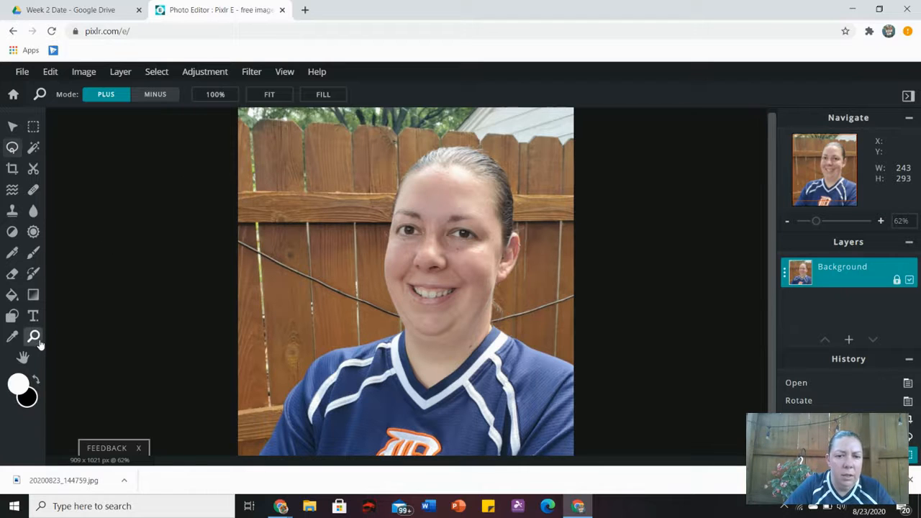
click(307, 373)
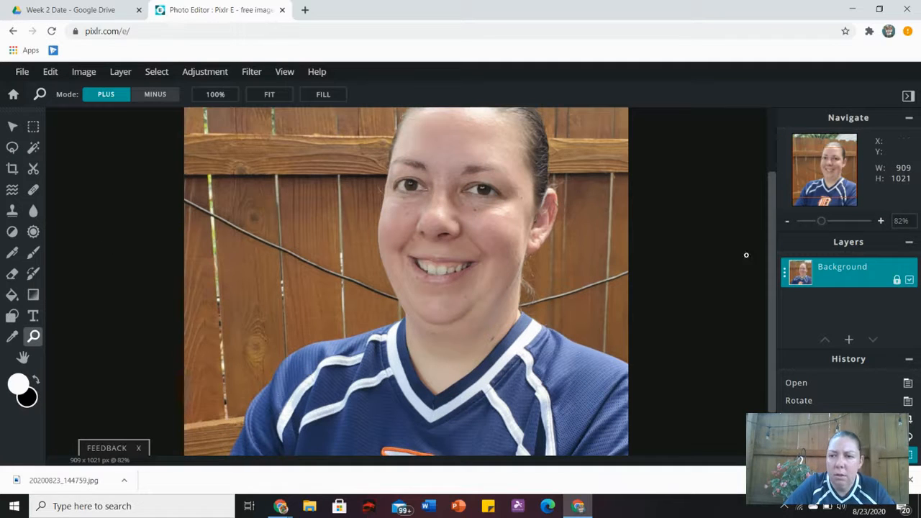
drag(774, 234, 769, 335)
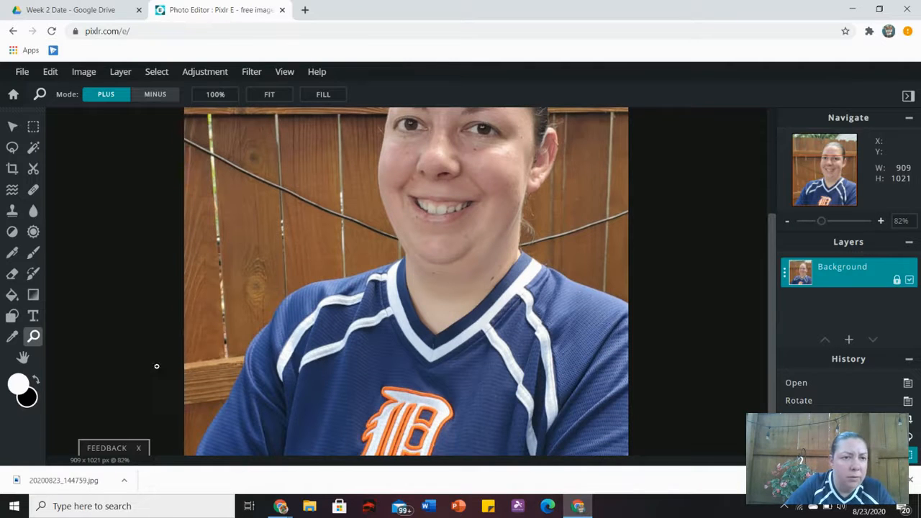
click(12, 149)
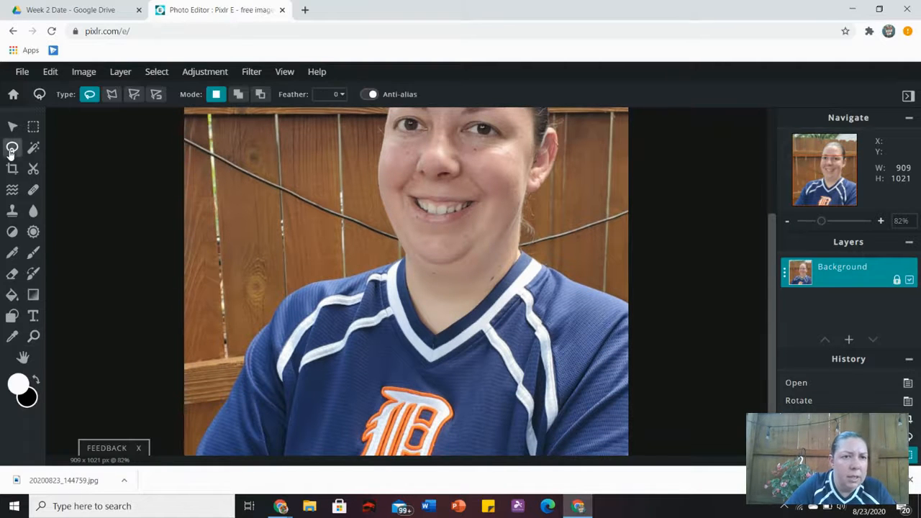
click(112, 94)
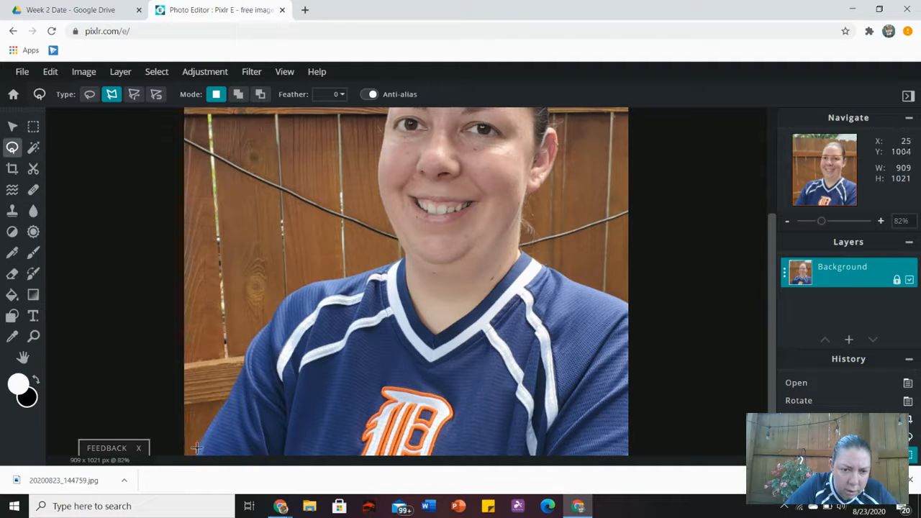
click(214, 414)
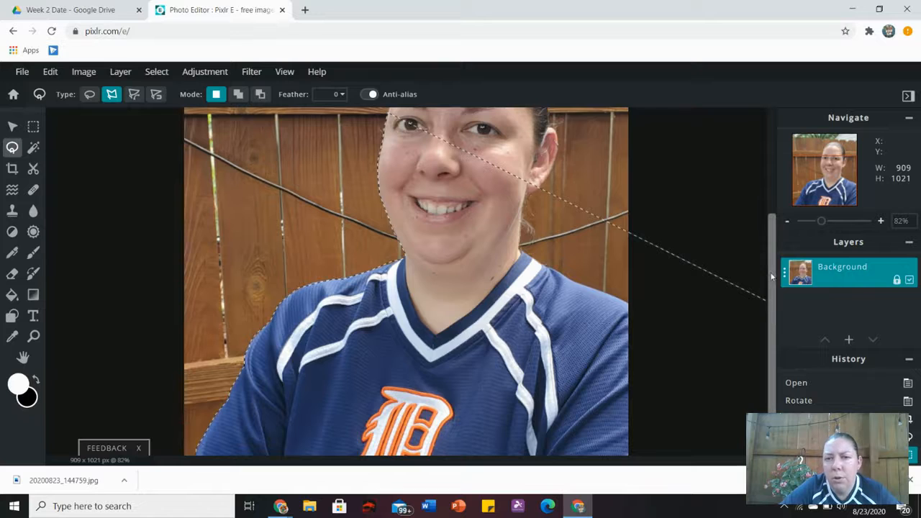
drag(770, 291, 750, 179)
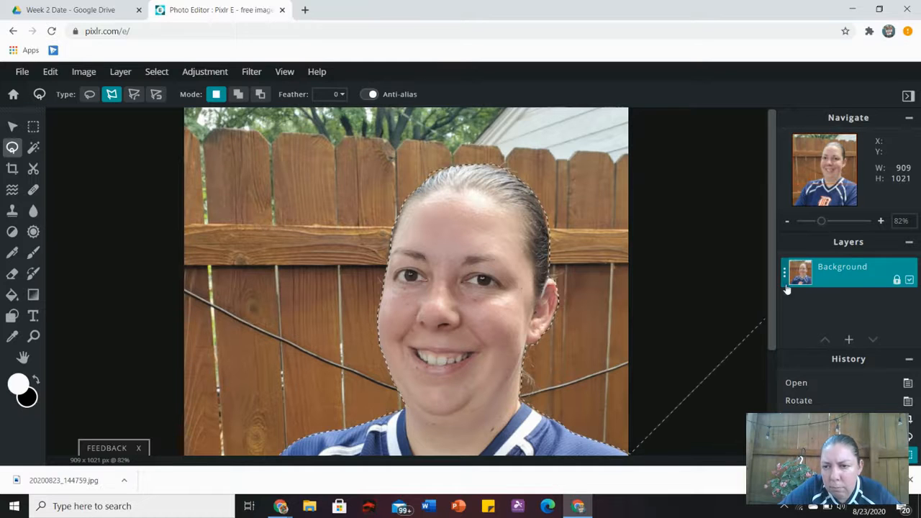
scroll(769, 298, down, 3)
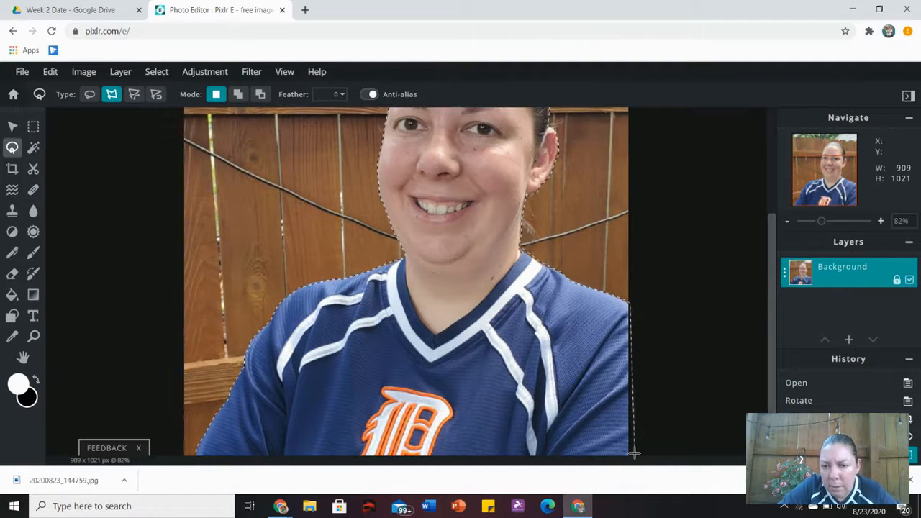
click(634, 460)
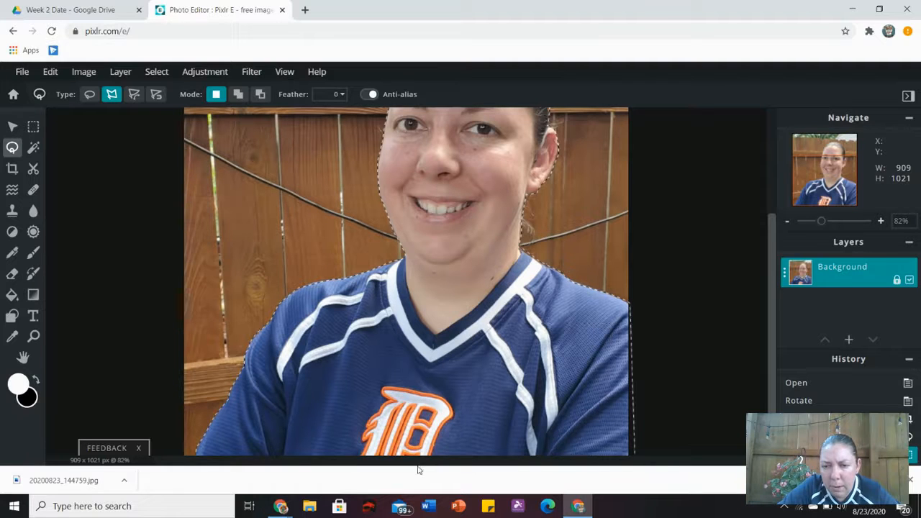
click(180, 454)
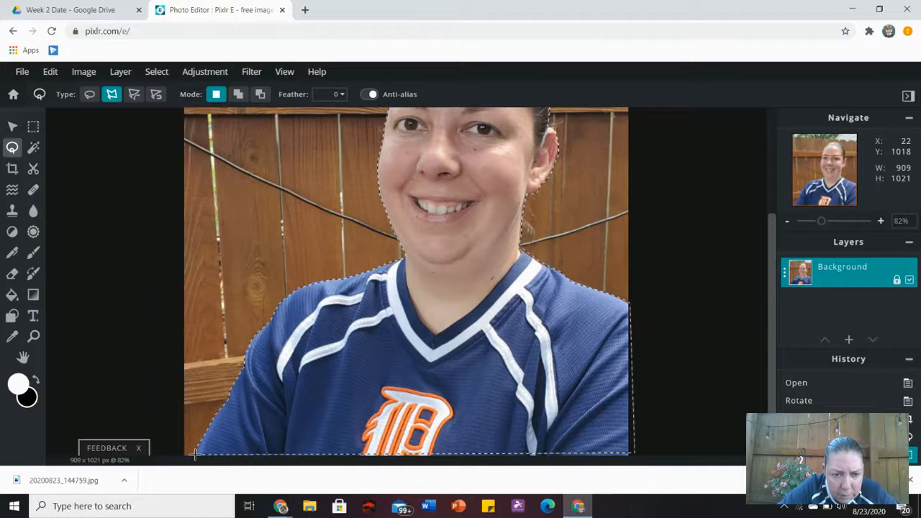
click(194, 454)
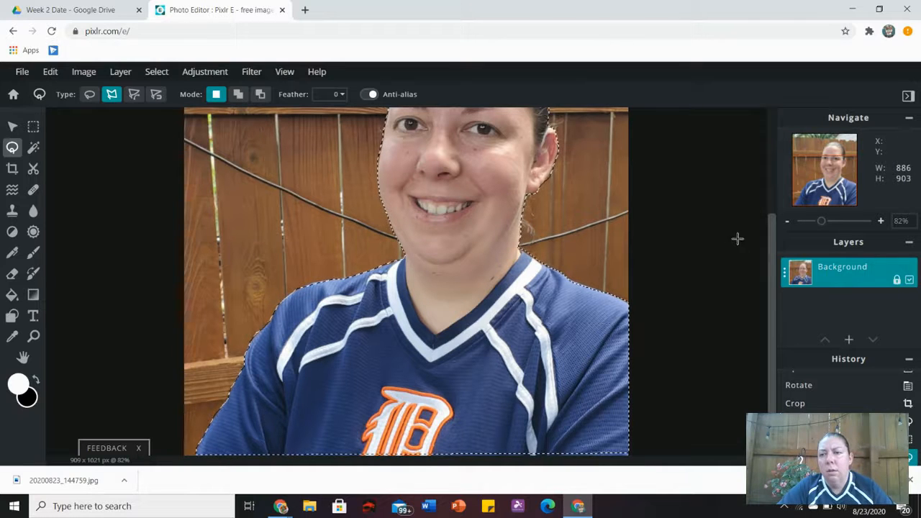
Invert the selection and cut the fence and trees out of the photo, leaving only the person
drag(771, 266, 766, 160)
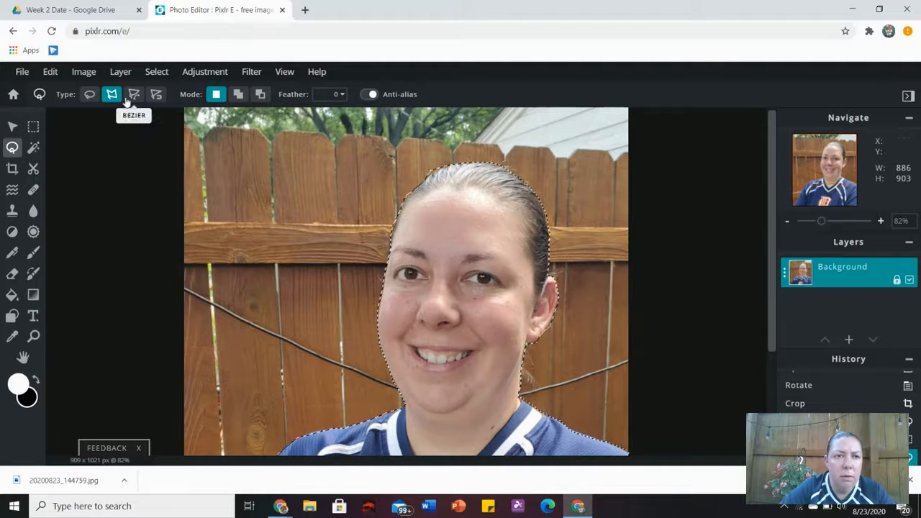
click(92, 77)
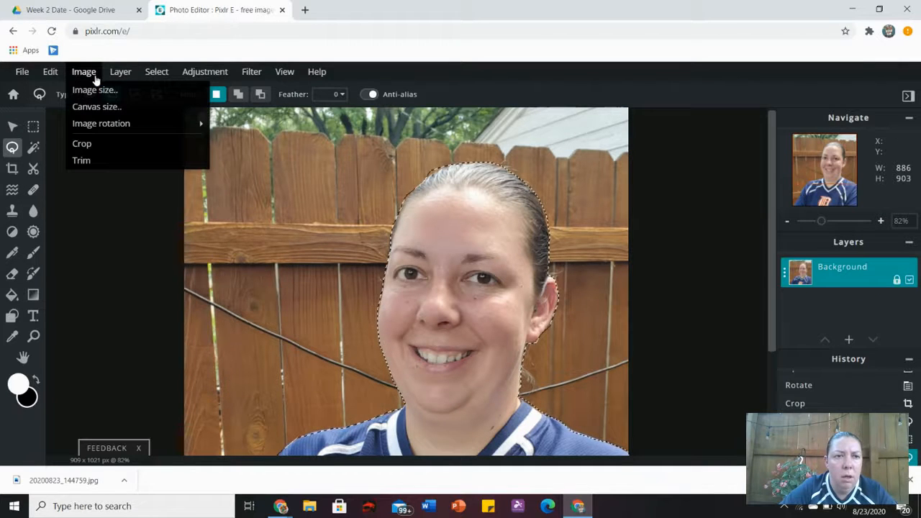
click(120, 74)
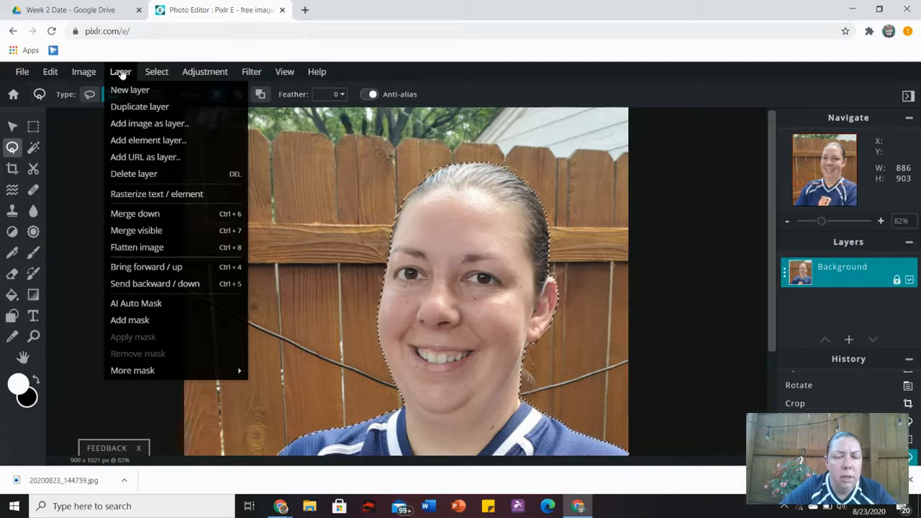
mouse_move(148, 74)
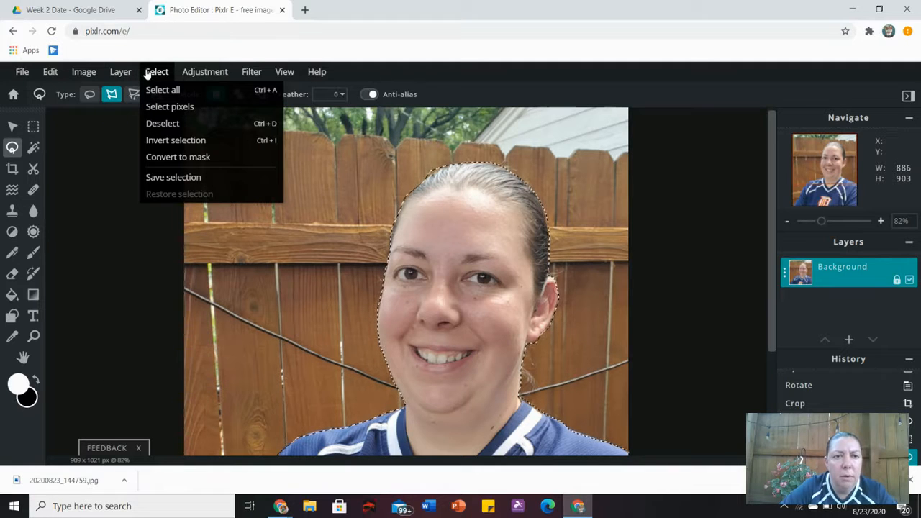
click(171, 140)
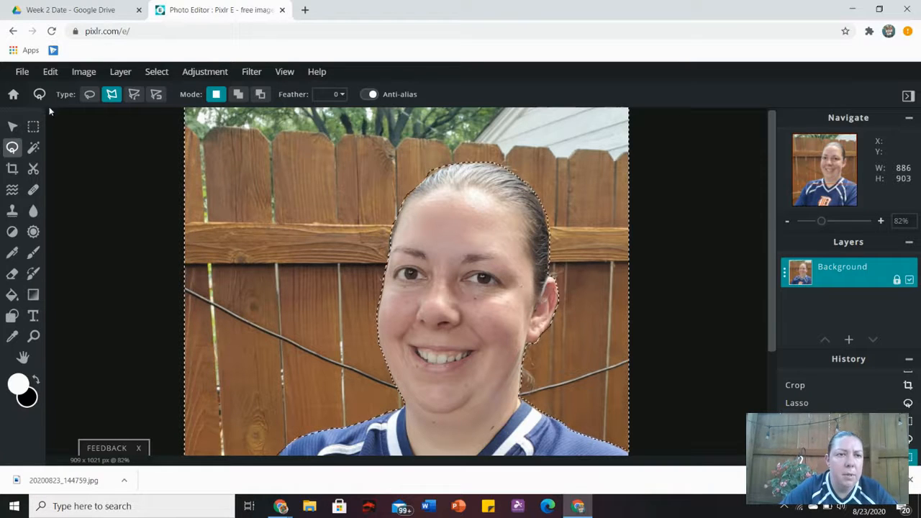
click(53, 74)
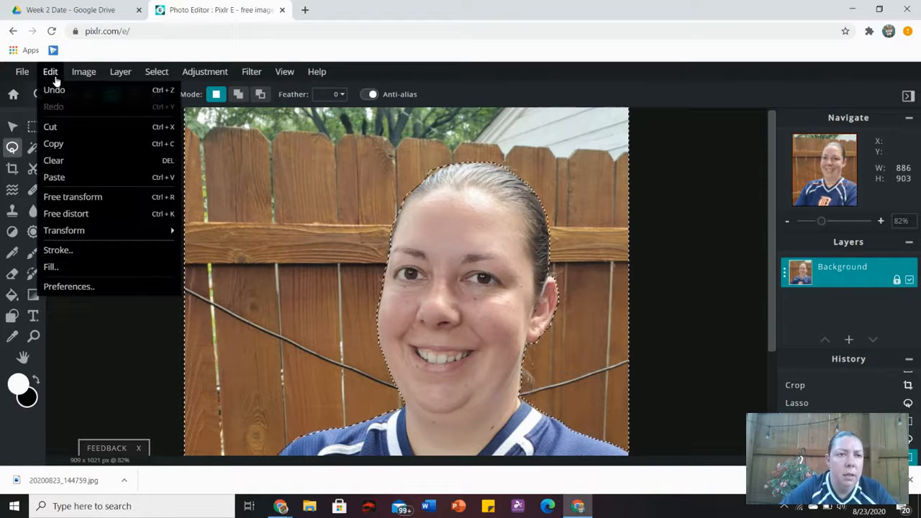
click(58, 127)
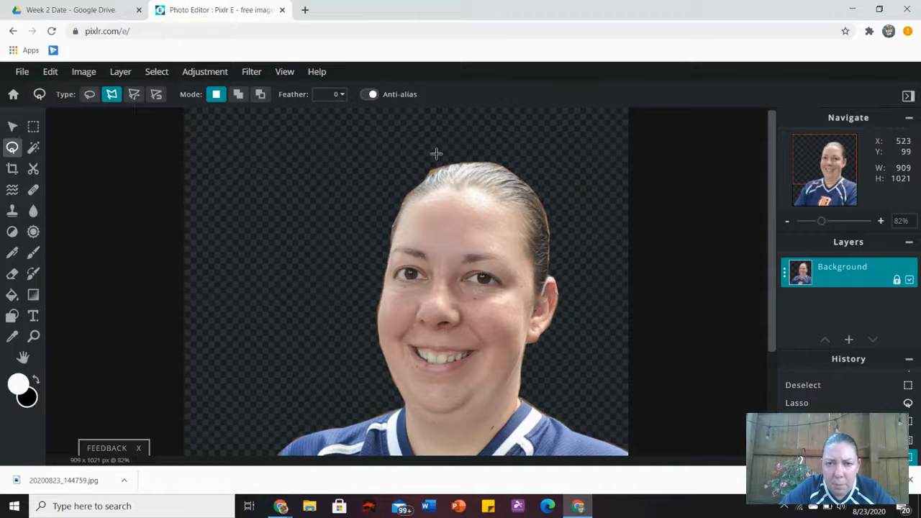
Erase the leftover background fringe around the hair, face and neck with the Eraser at brush size 40
click(12, 274)
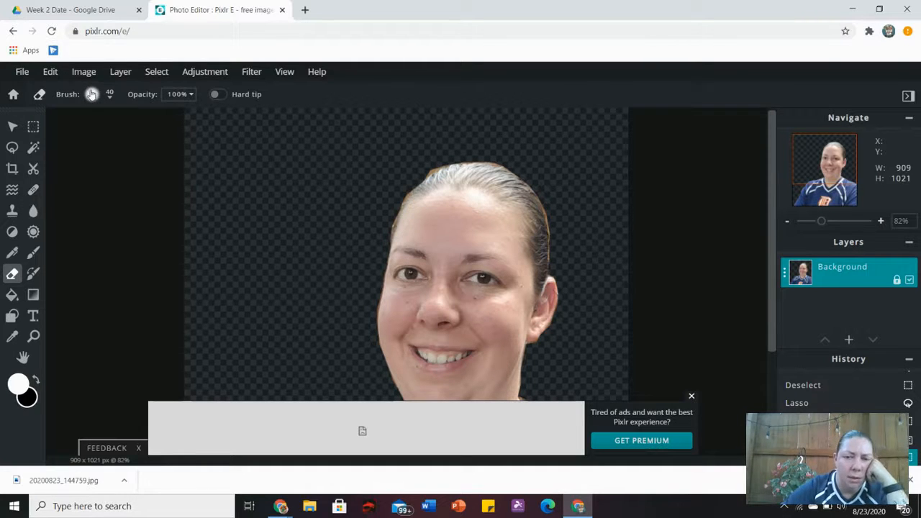
click(691, 396)
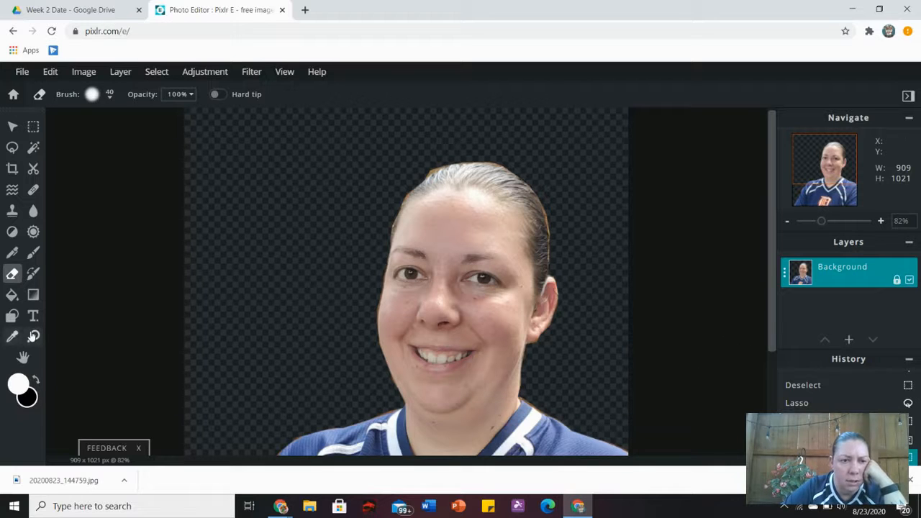
click(32, 337)
click(430, 213)
click(430, 213)
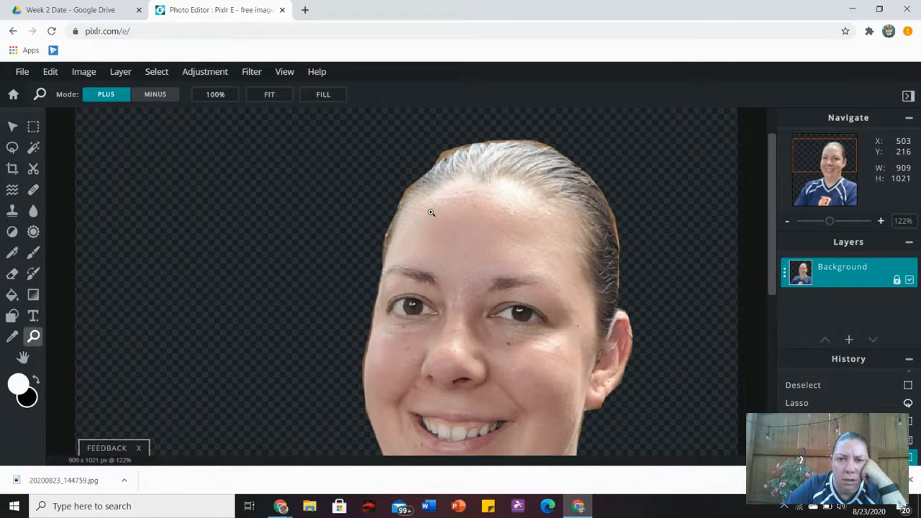
click(12, 275)
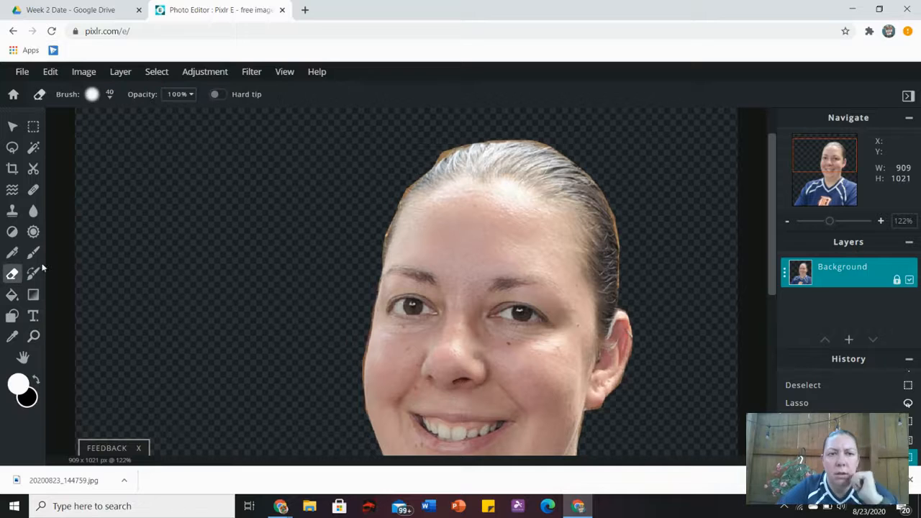
mouse_move(432, 149)
mouse_down()
mouse_move(441, 148)
mouse_move(422, 150)
mouse_move(449, 142)
mouse_up()
key(ctrl+d)
click(427, 154)
click(465, 138)
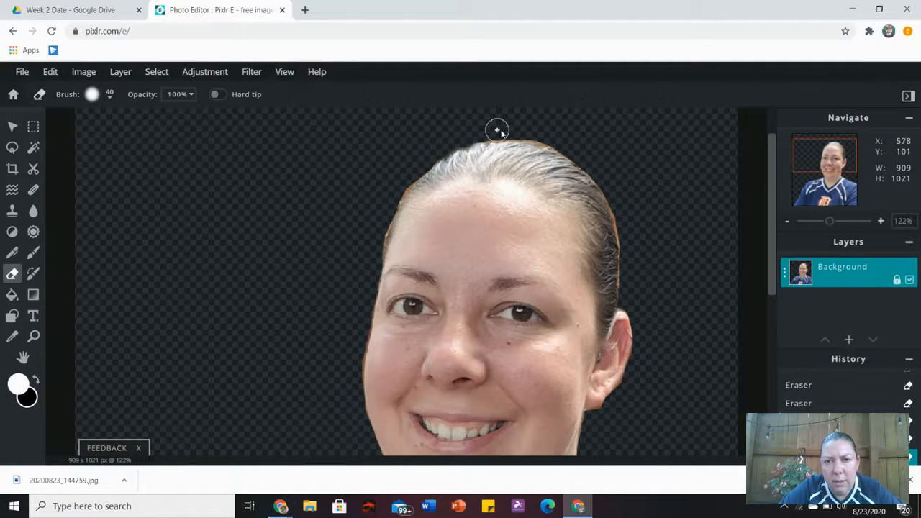
click(491, 132)
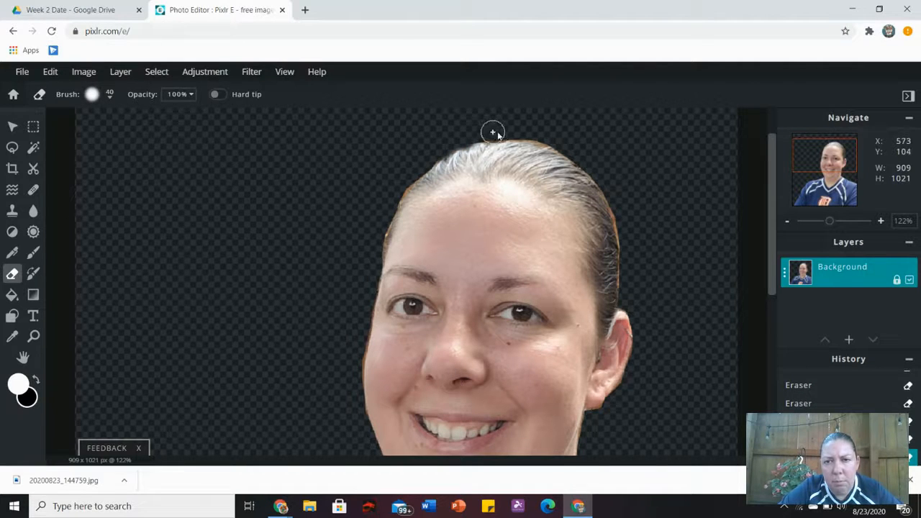
click(516, 129)
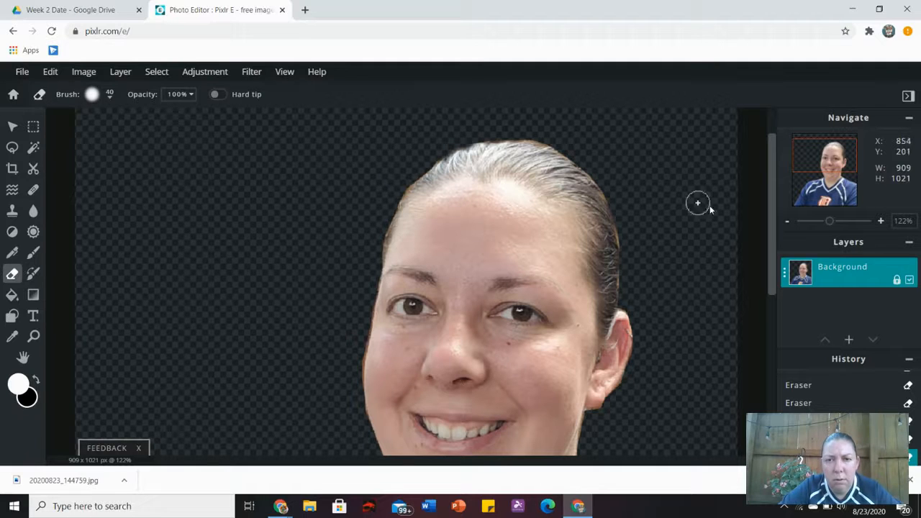
drag(767, 180, 762, 243)
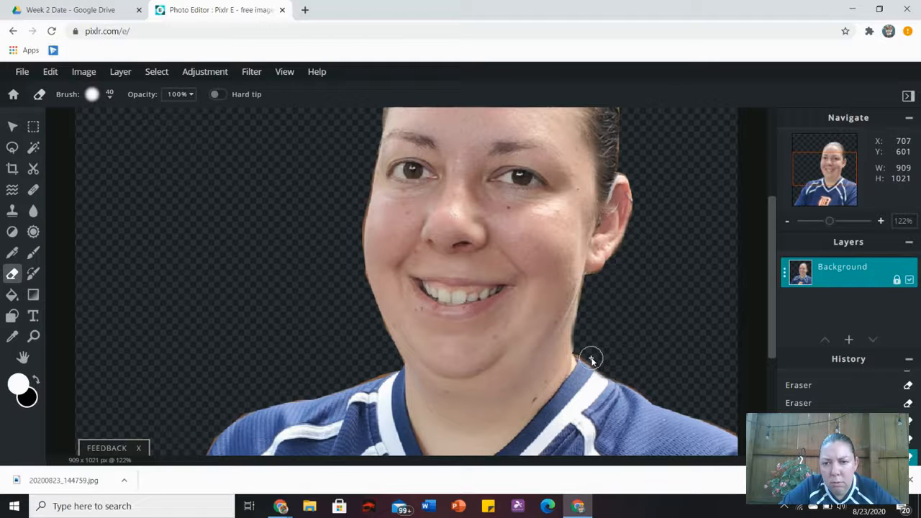
Make trial eraser strokes across the jersey's shoulder on the photo's left side and undo each of them
drag(773, 301, 750, 386)
drag(396, 165, 263, 239)
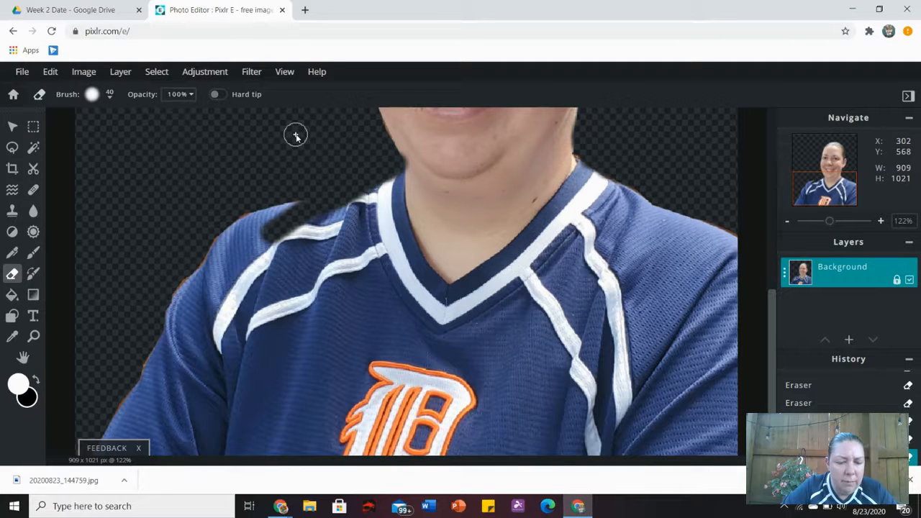
key(ctrl+z)
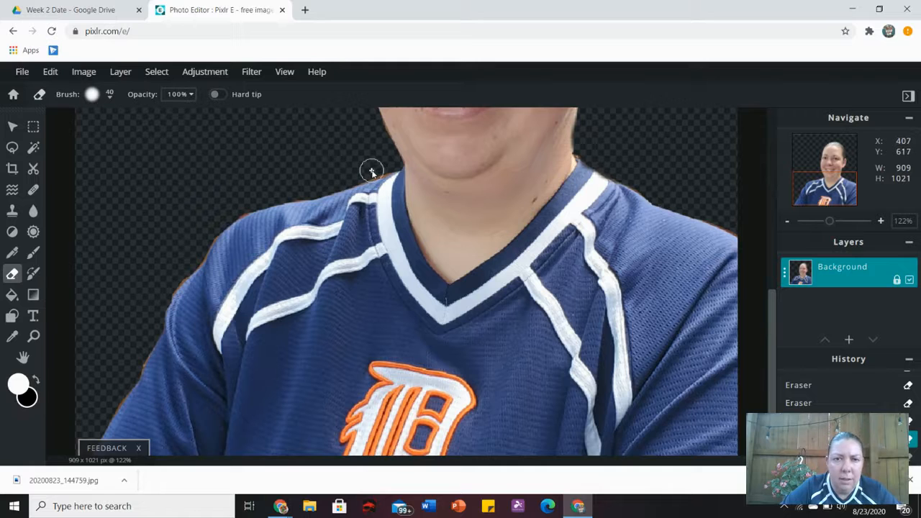
drag(333, 197, 294, 232)
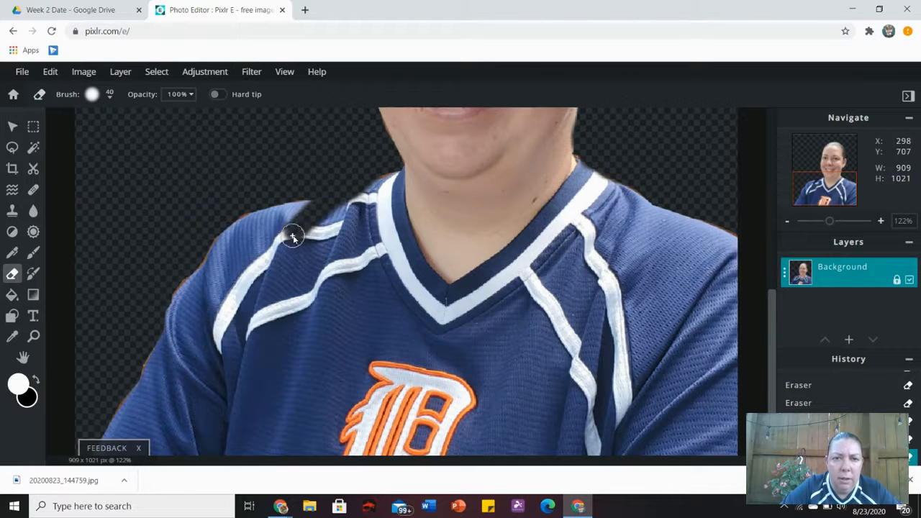
click(56, 75)
click(58, 90)
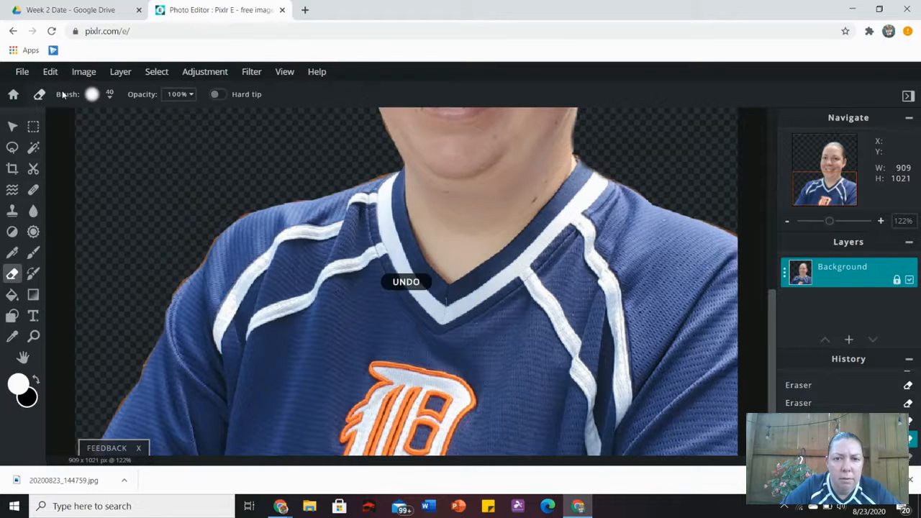
drag(341, 175, 238, 259)
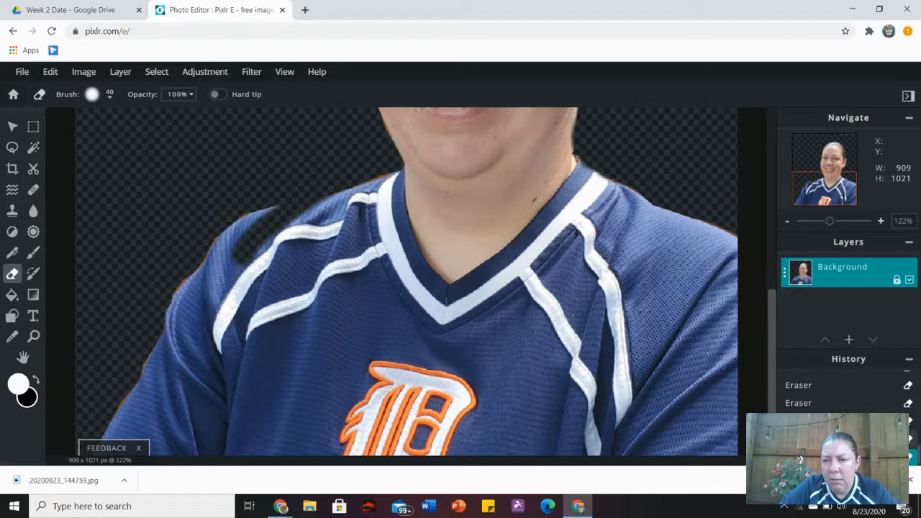
key(ctrl+z)
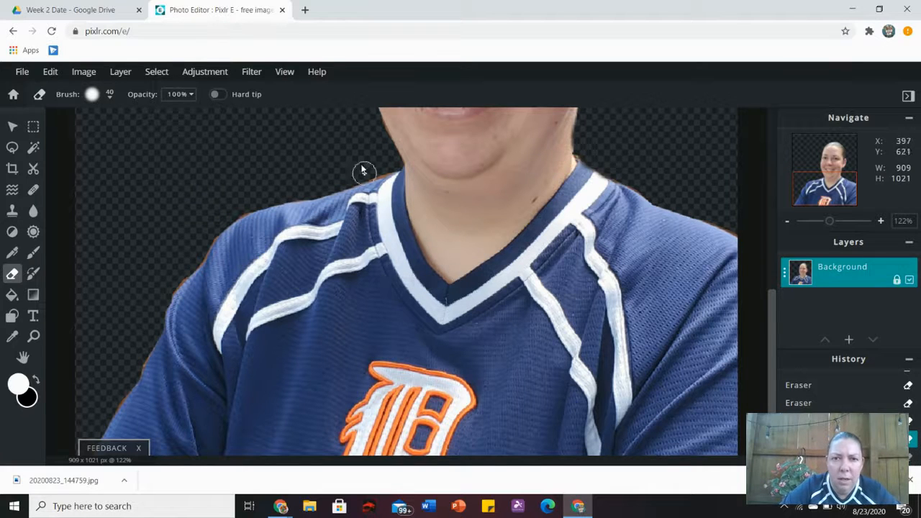
Erase the background fringe along the jersey's shoulder on the photo's left side and activate the Zoom tool
drag(382, 167, 356, 176)
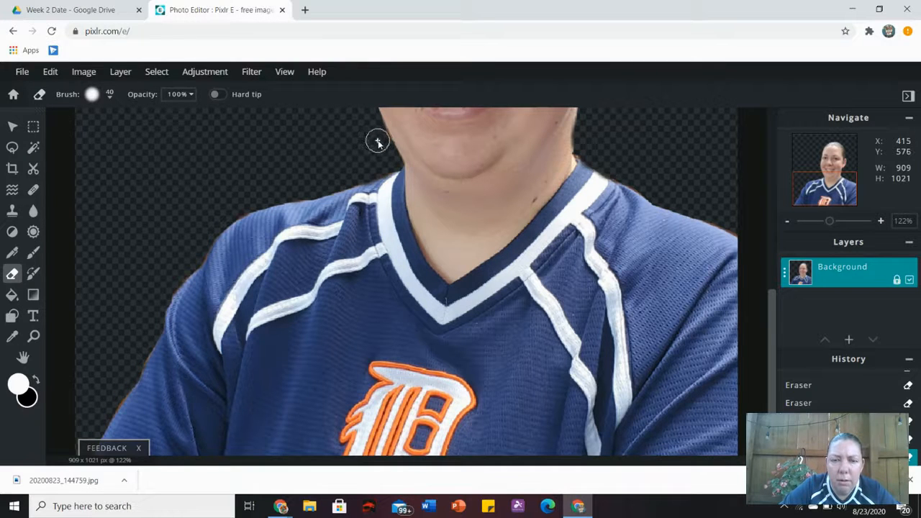
click(12, 126)
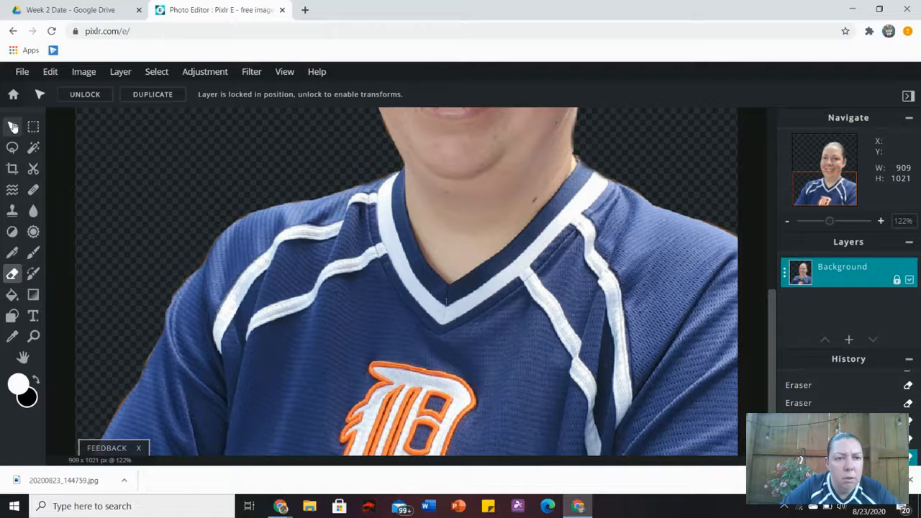
click(33, 336)
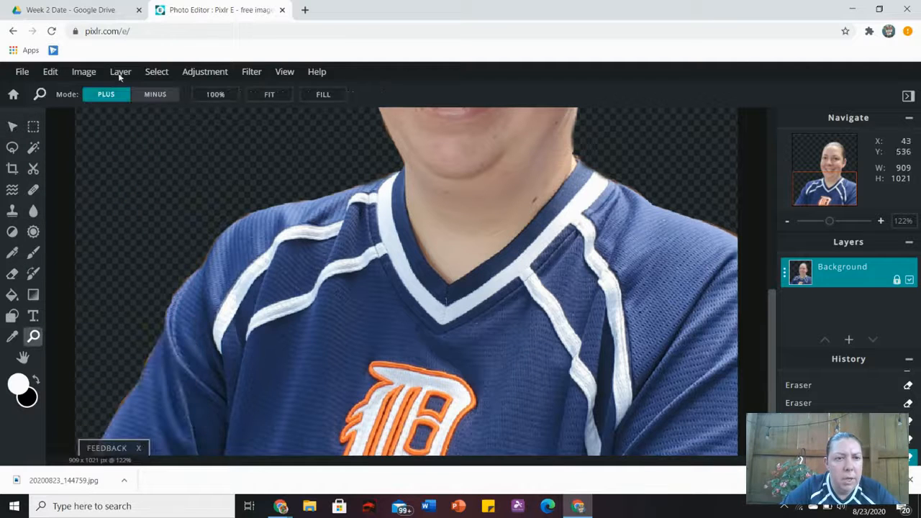
Download the cut-out portrait as a PNG image, with "Remove Background" followed by the owner's surname as the file name
click(155, 94)
click(304, 179)
click(305, 179)
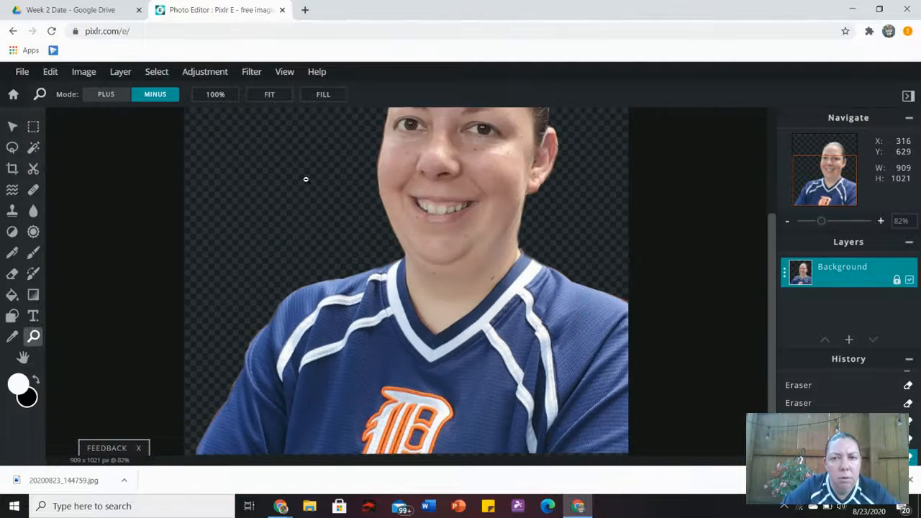
click(305, 179)
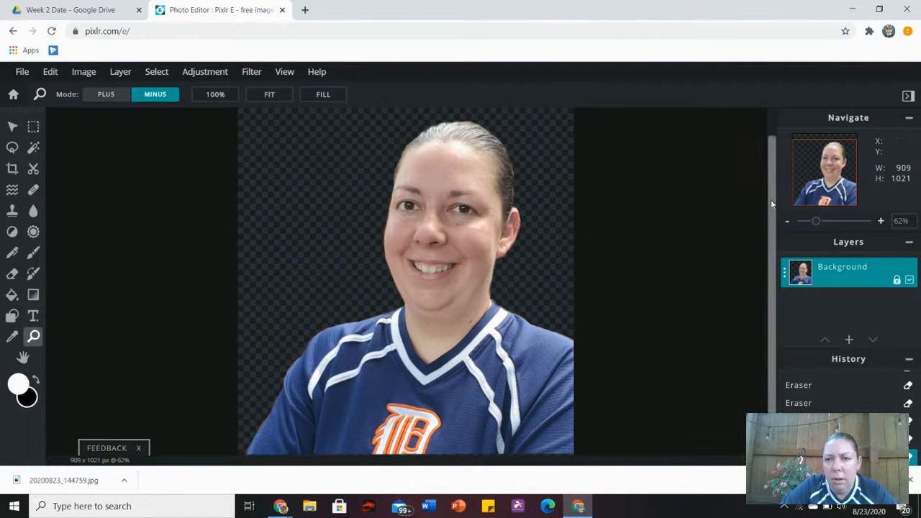
drag(771, 199, 771, 151)
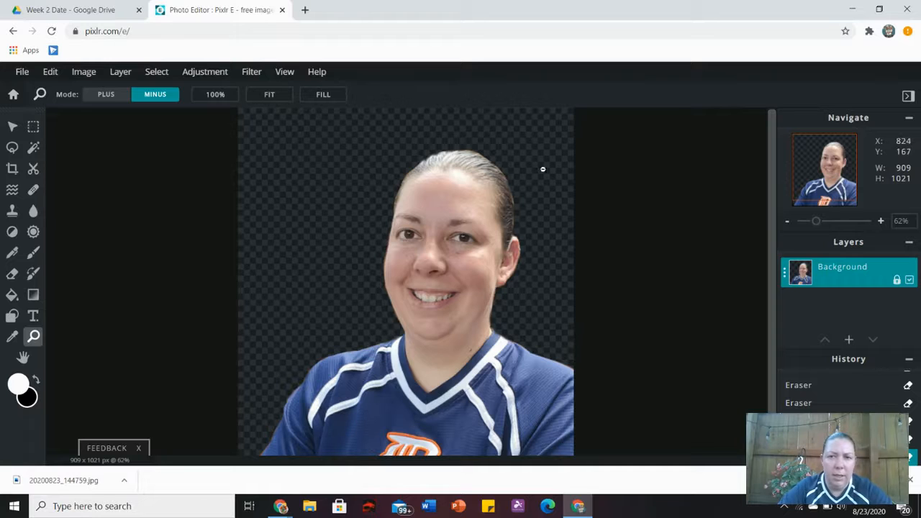
click(23, 73)
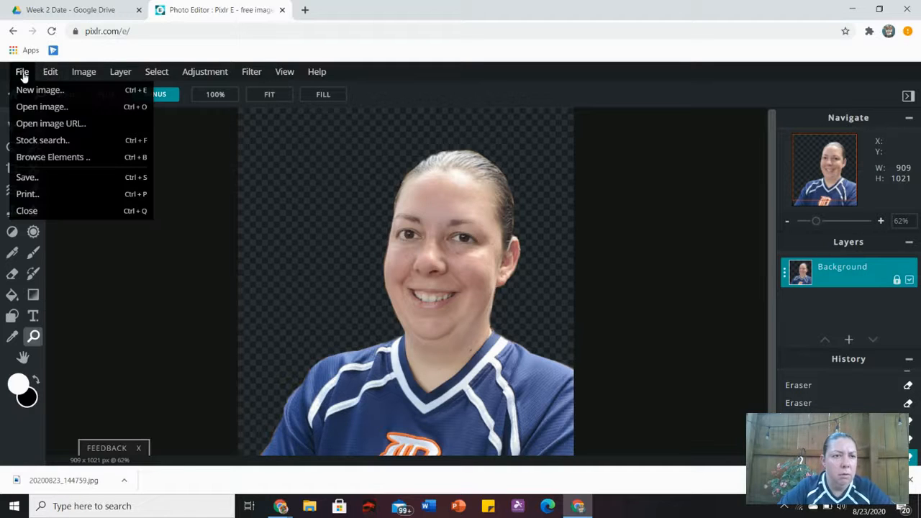
click(47, 179)
double_click(483, 186)
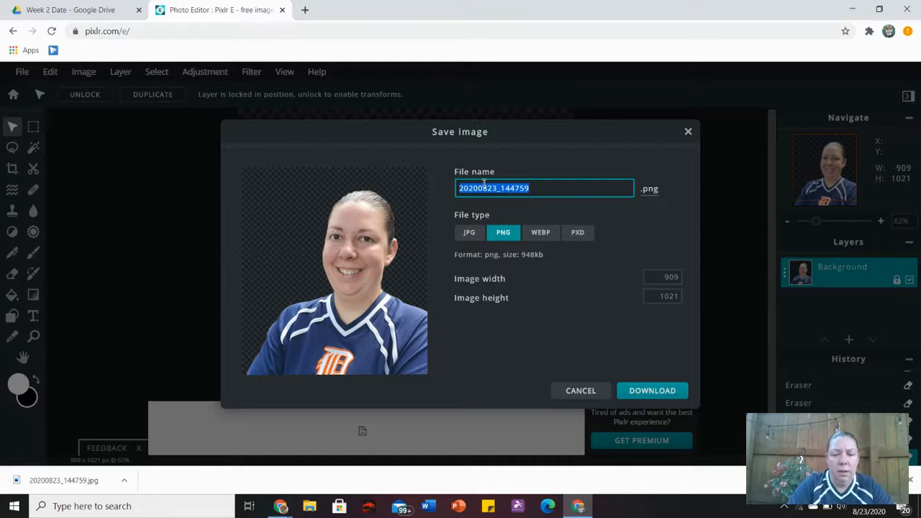
text(Remove Background Furton)
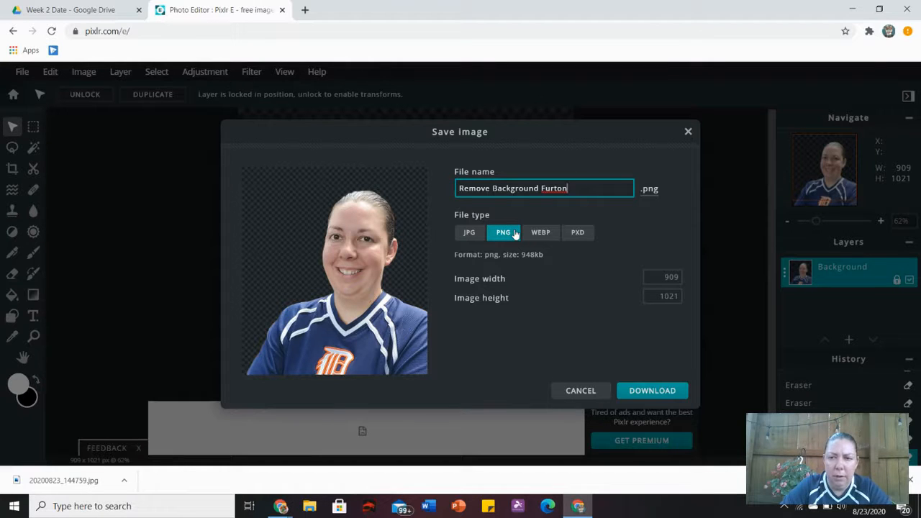
click(638, 390)
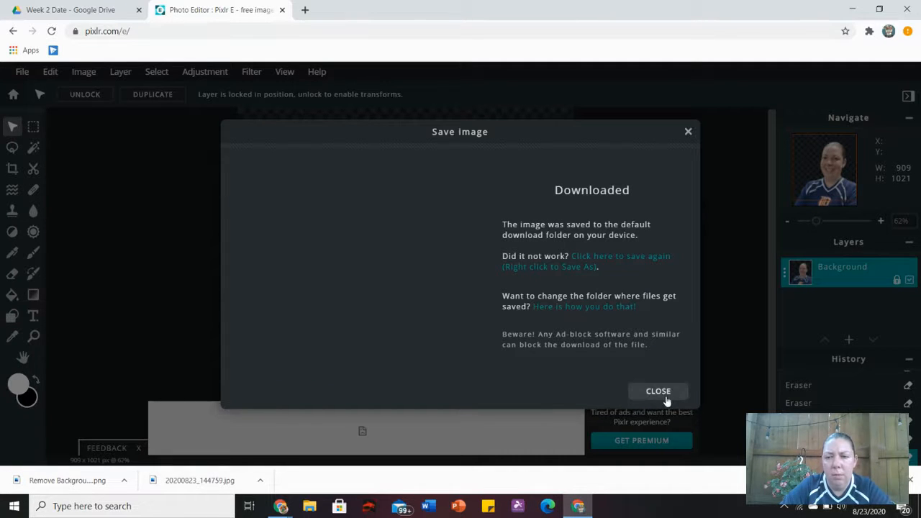
click(663, 394)
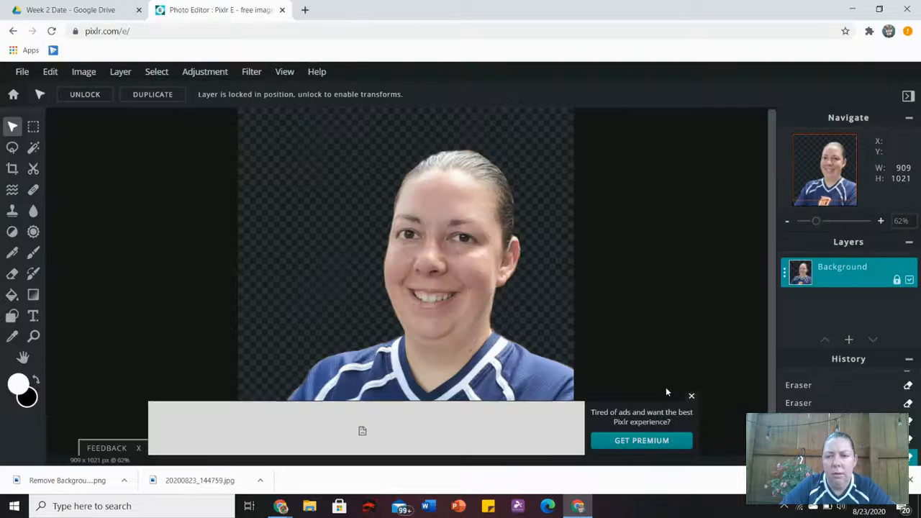
Download an editable PXD copy of the cut-out named "Remove Background" plus the owner's surname, and dismiss the ad banner
click(29, 75)
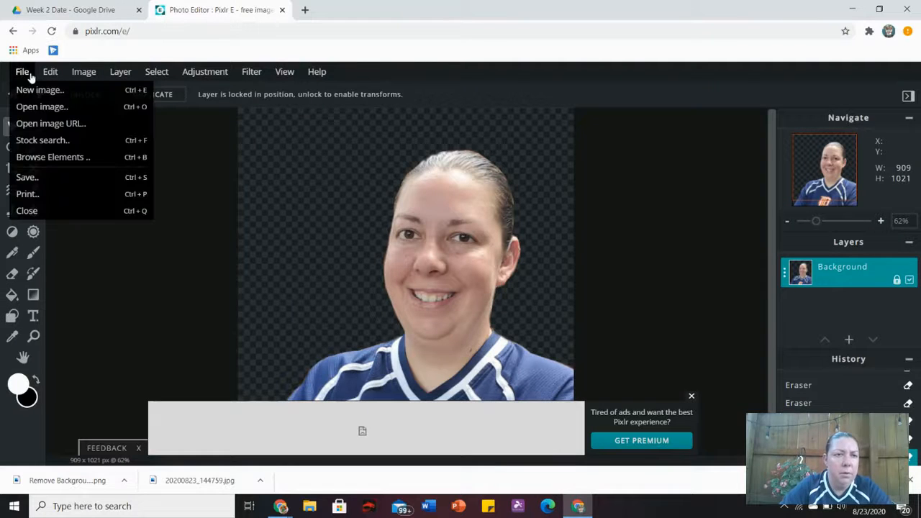
click(27, 178)
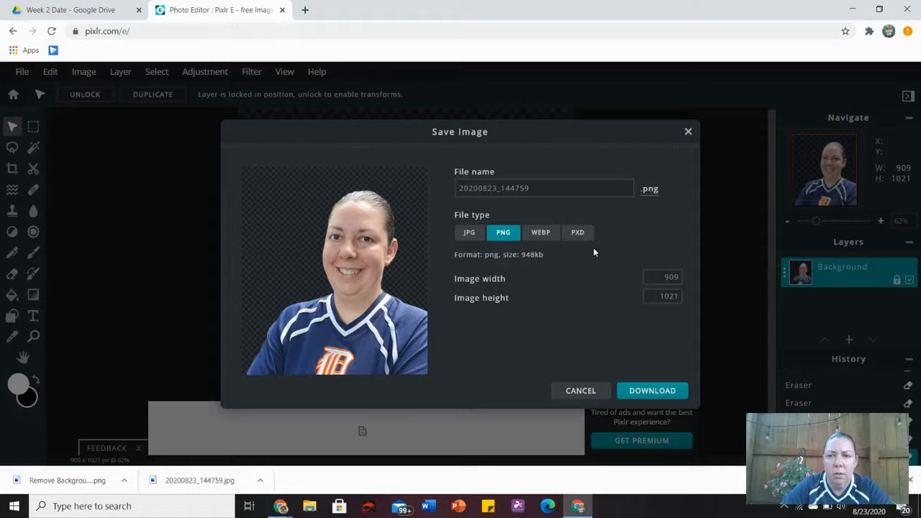
click(577, 233)
click(519, 188)
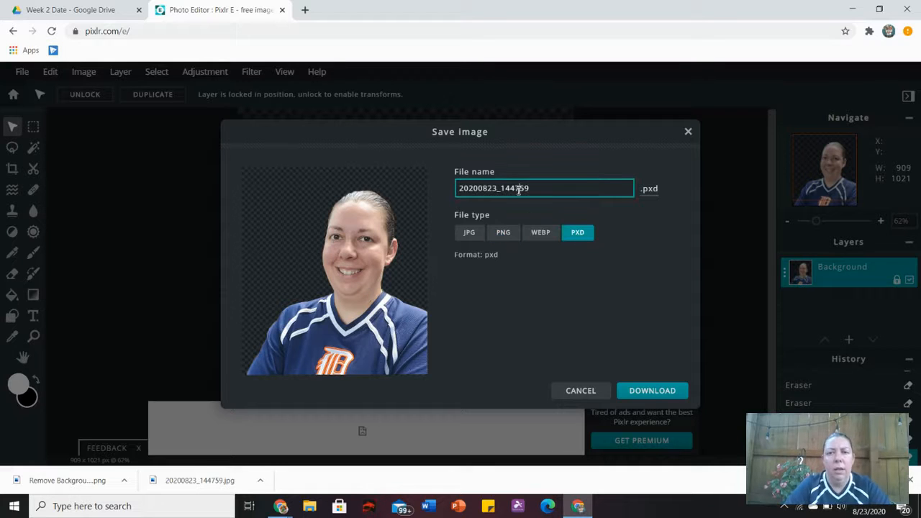
double_click(518, 189)
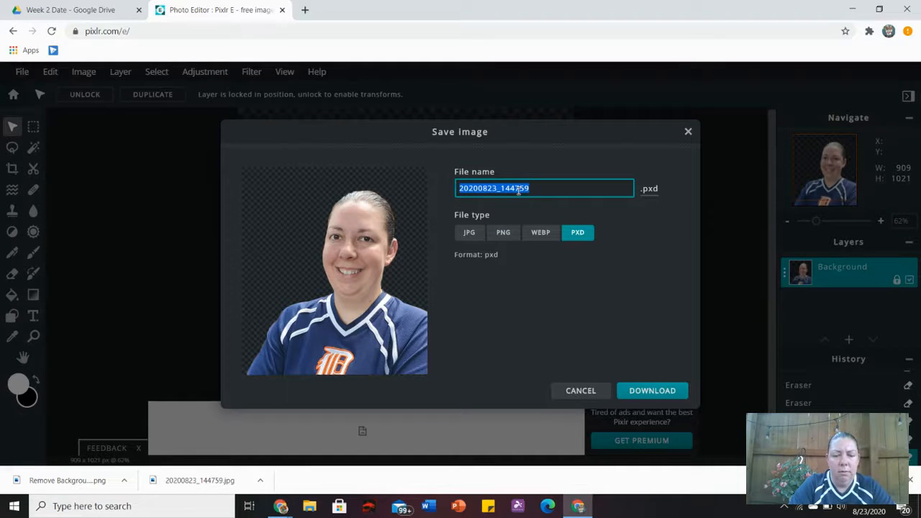
text(Remove Bac)
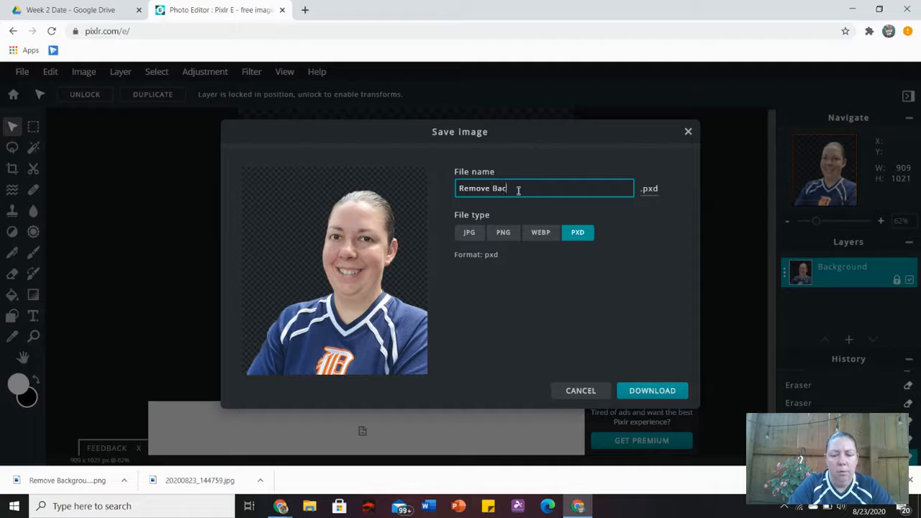
text(kground Furton)
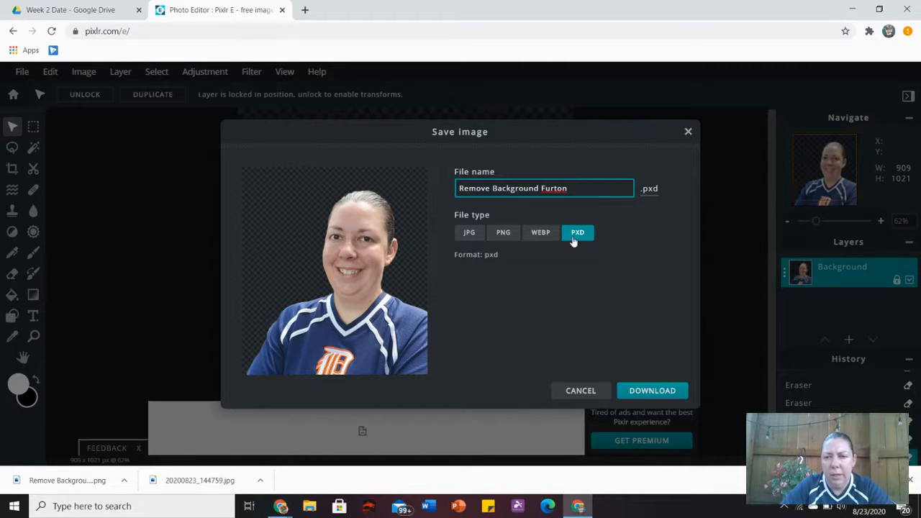
click(643, 391)
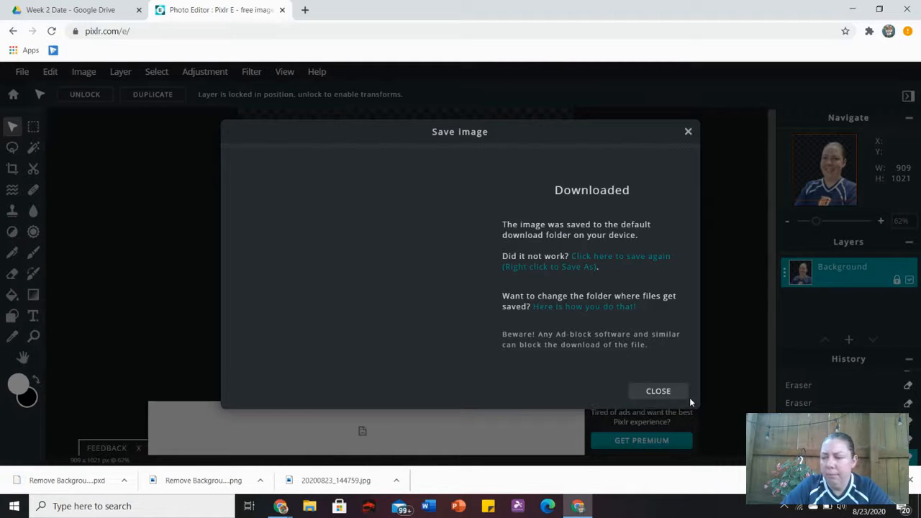
click(688, 132)
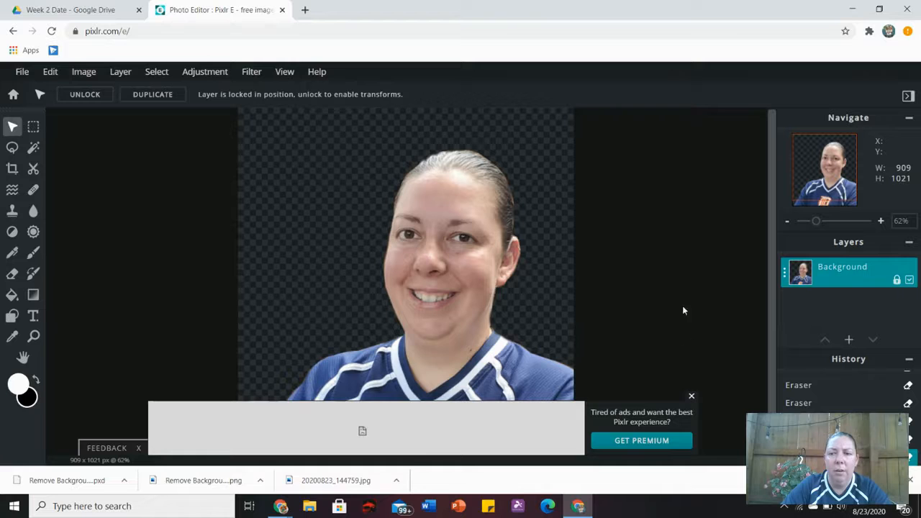
click(690, 396)
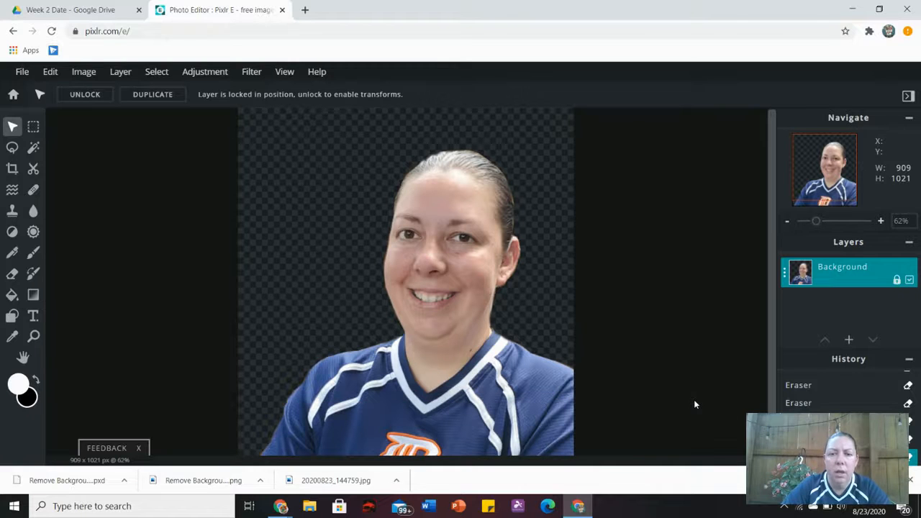
mouse_move(578, 512)
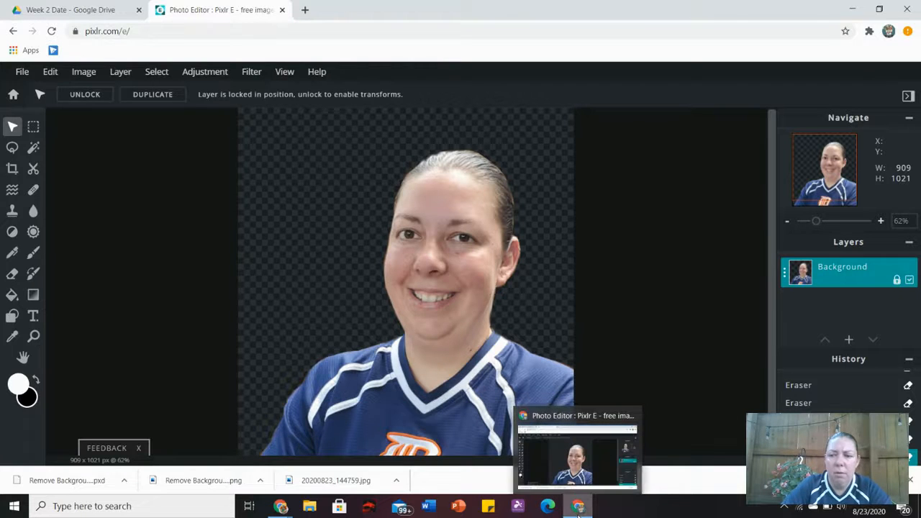